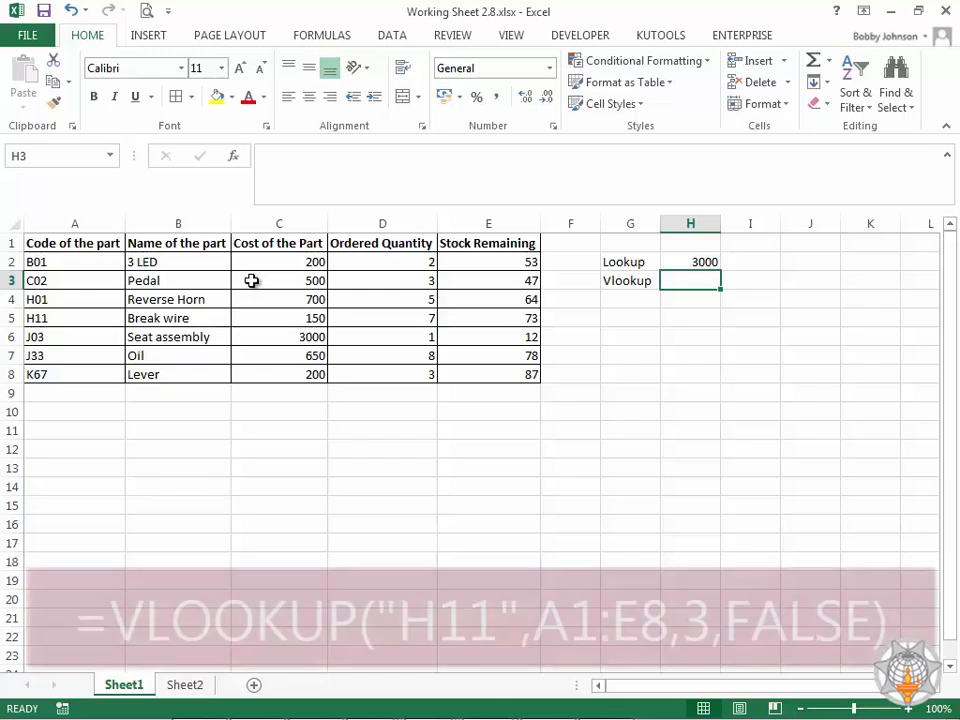
# Step: Enter the formula =VLOOKUP("H11",A1:E8,3,FALSE) in cell H3, beside the Vlookup label
pyautogui.write('=vlo')
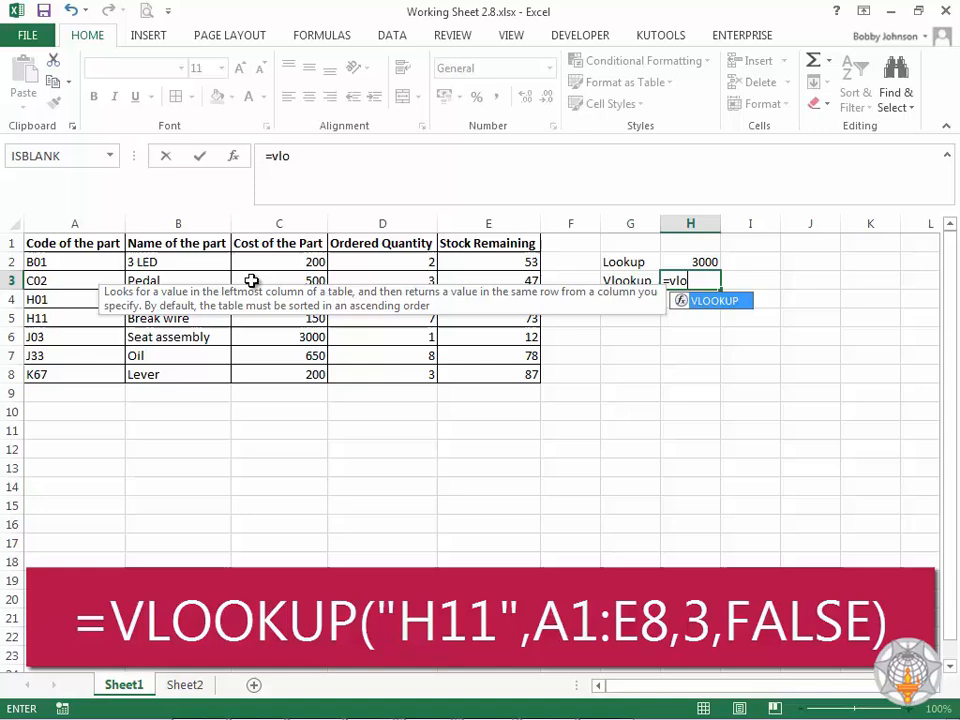
pyautogui.press('Tab')
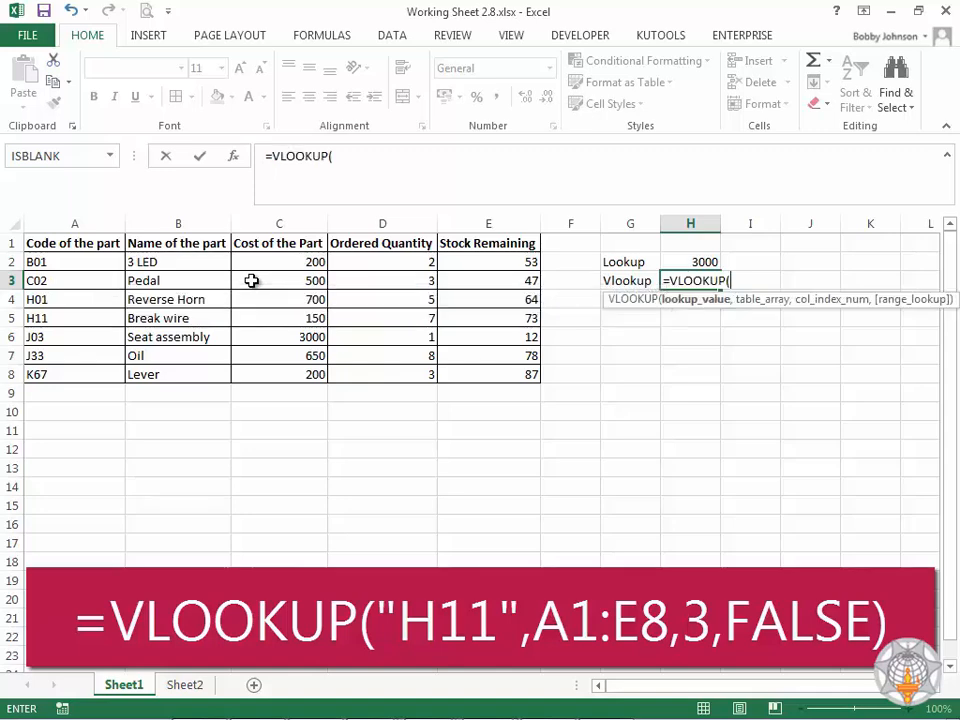
pyautogui.write('"H11",')
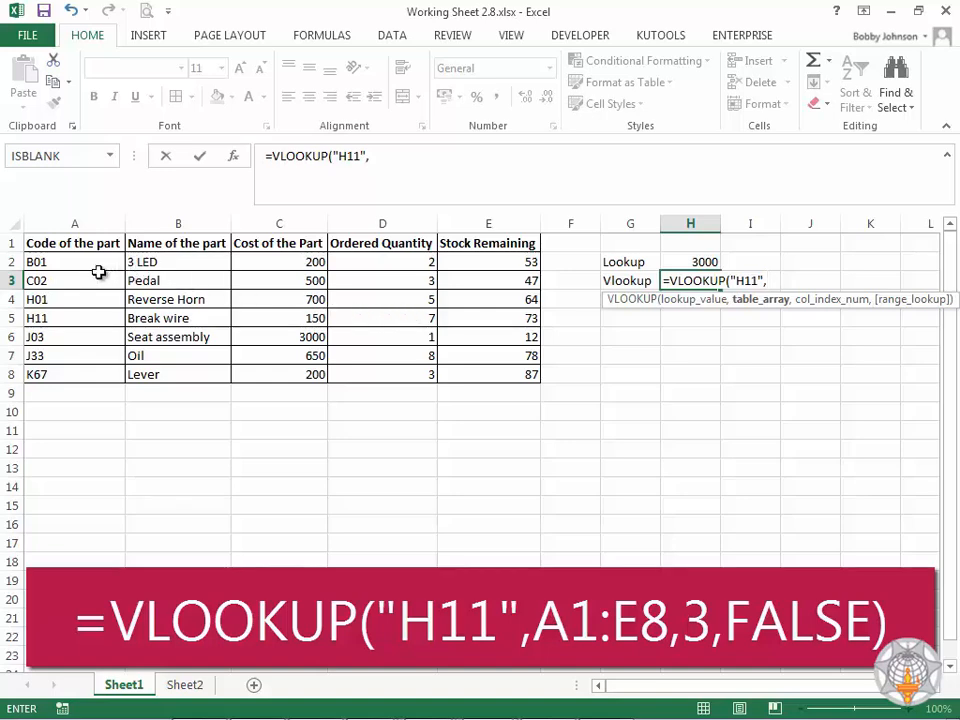
pyautogui.click(79, 242)
pyautogui.moveTo(133, 242); pyautogui.dragTo(521, 371)
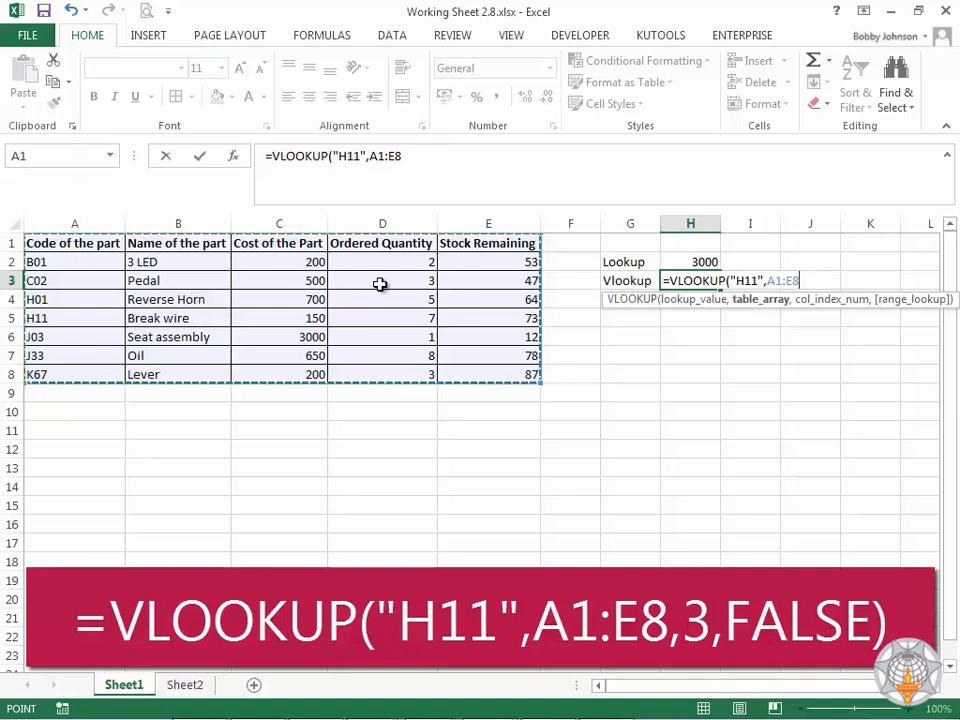
pyautogui.write(',')
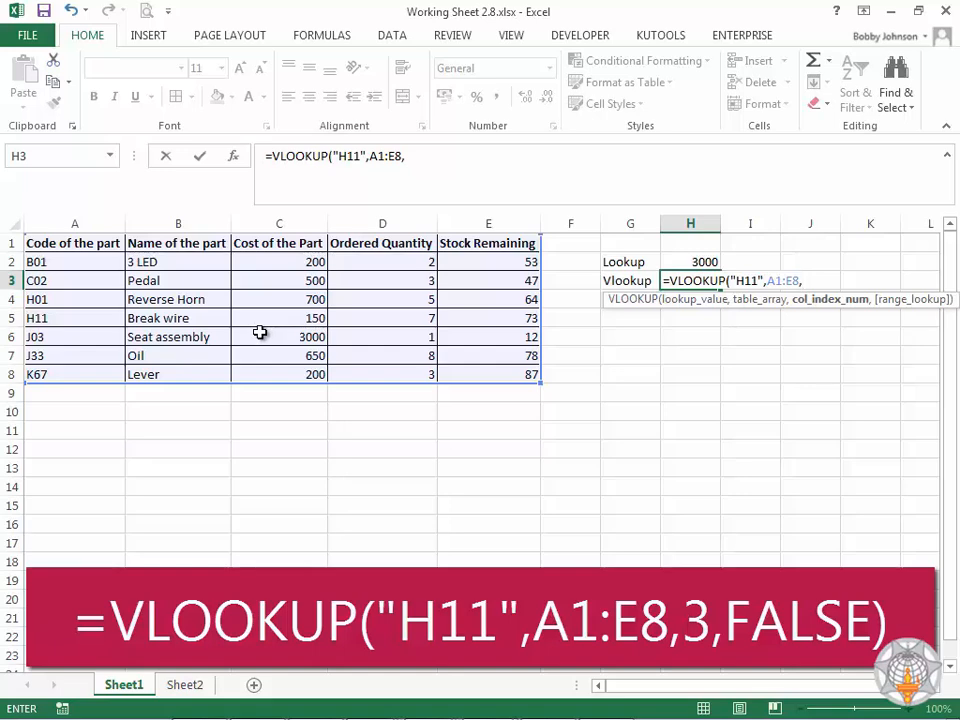
pyautogui.write('3,')
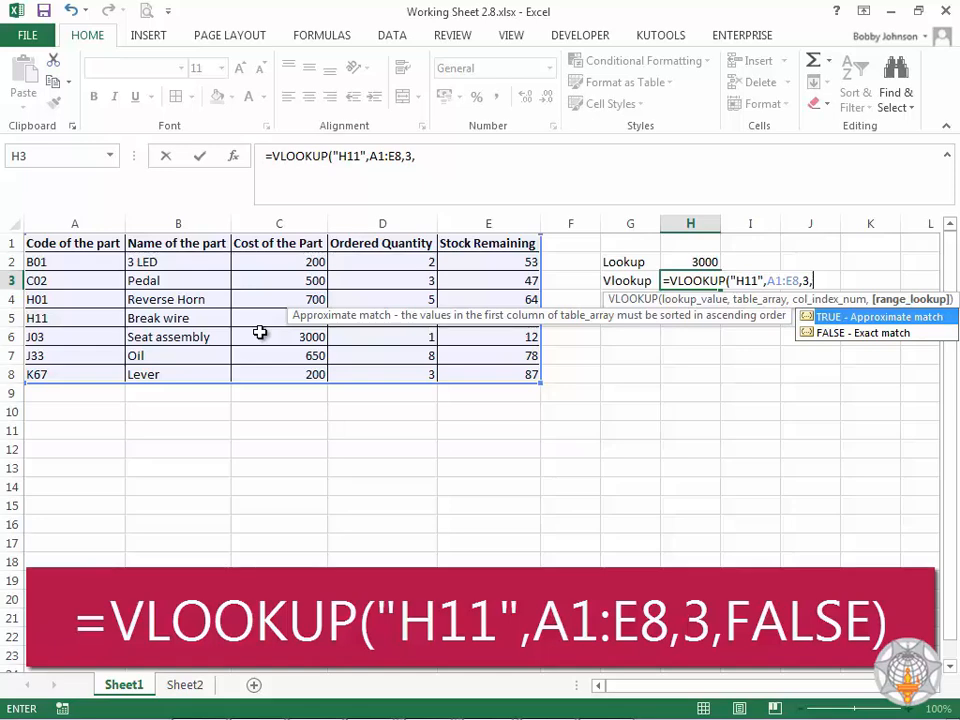
pyautogui.write('FALSE)')
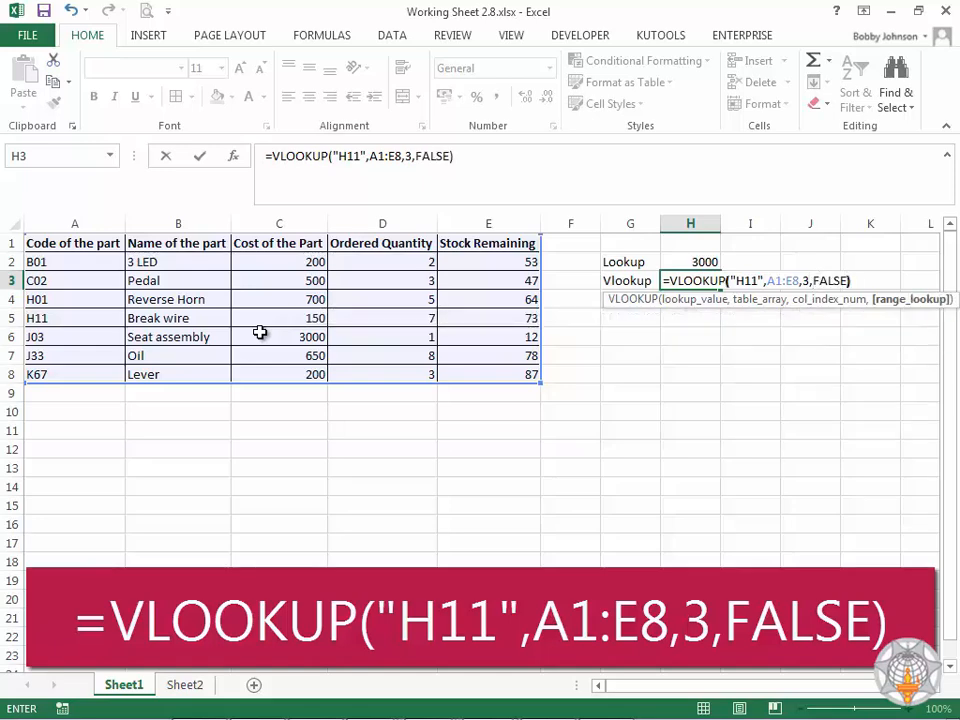
pyautogui.press('Return')
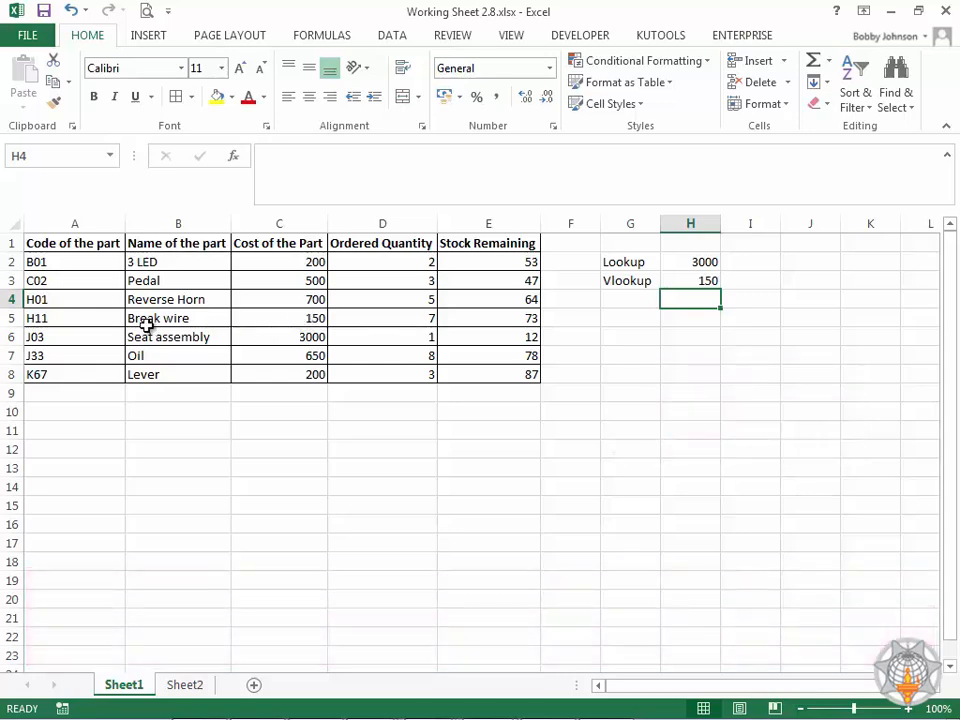
# Step: Change the lookup value in the VLOOKUP formula of cell H3 to "H12"
pyautogui.click(693, 279)
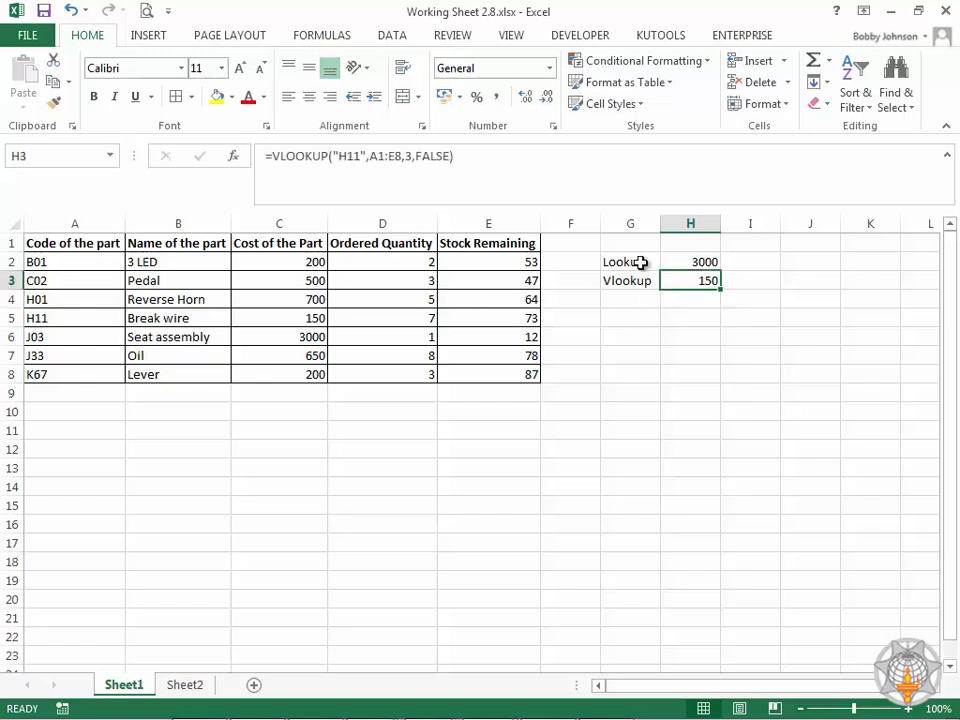
pyautogui.click(356, 157)
pyautogui.press('BackSpace')
pyautogui.write('2')
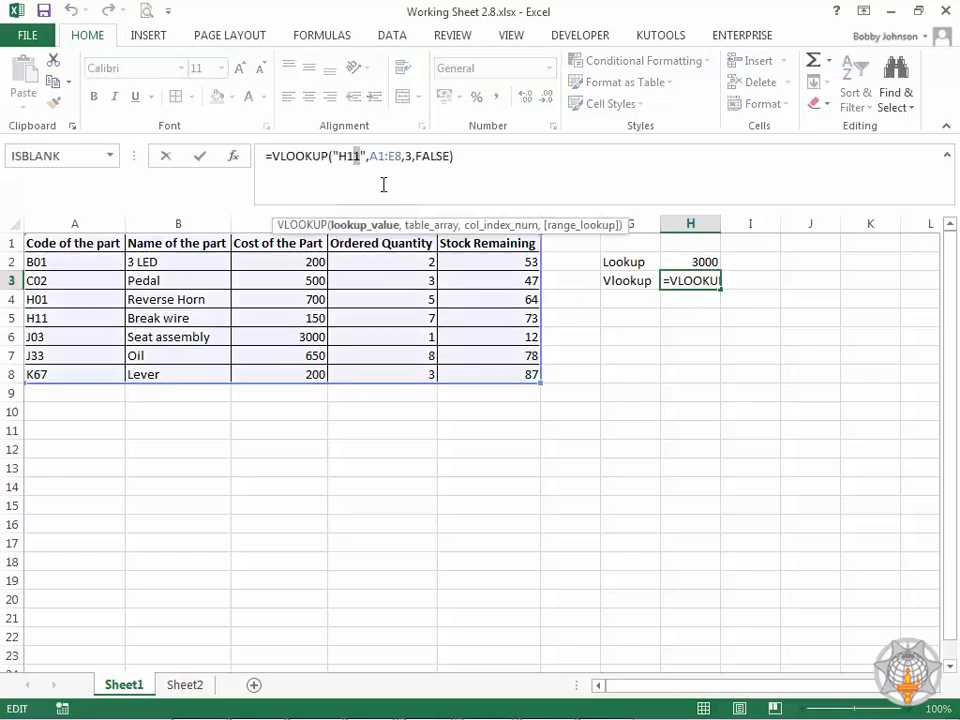
pyautogui.press('Return')
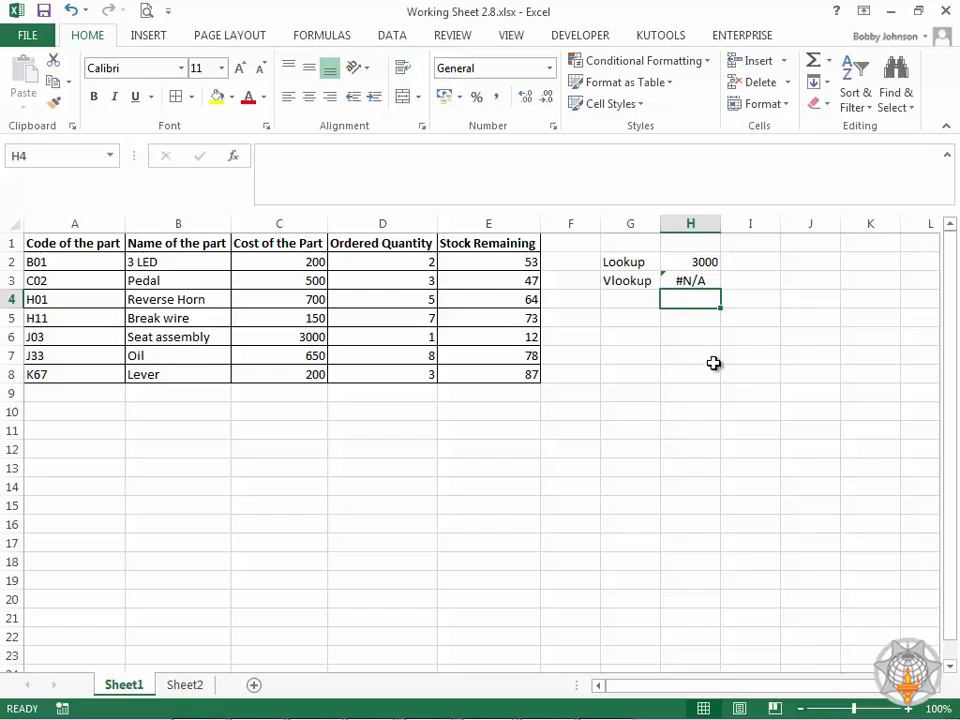
# Step: Switch the VLOOKUP formula in cell H3 to approximate match by setting its range lookup argument to TRUE
pyautogui.click(697, 283)
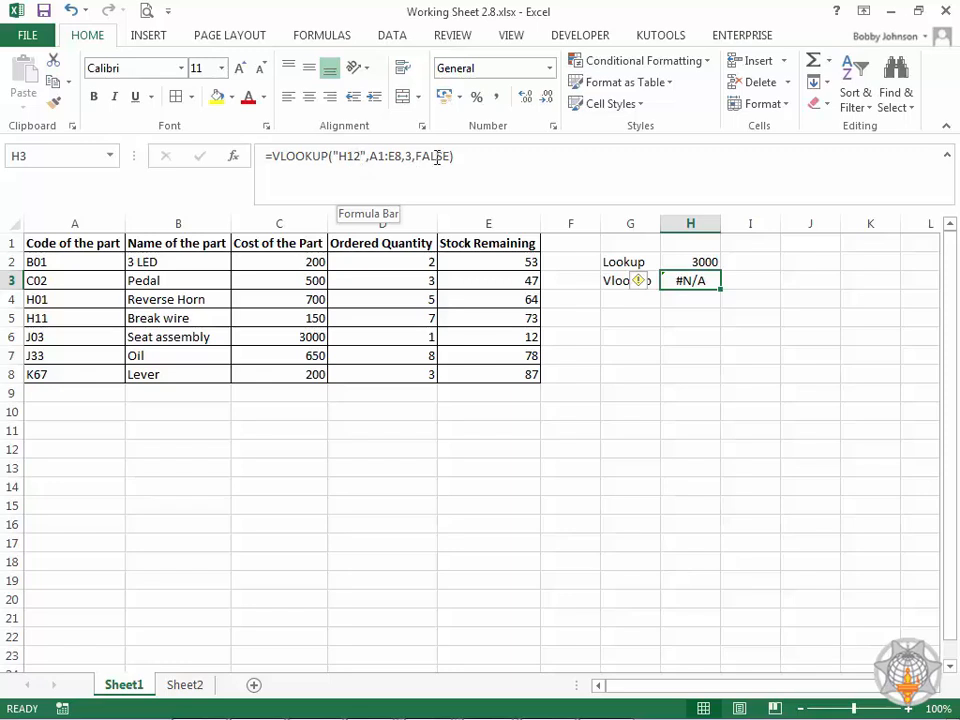
pyautogui.moveTo(415, 156); pyautogui.dragTo(446, 156)
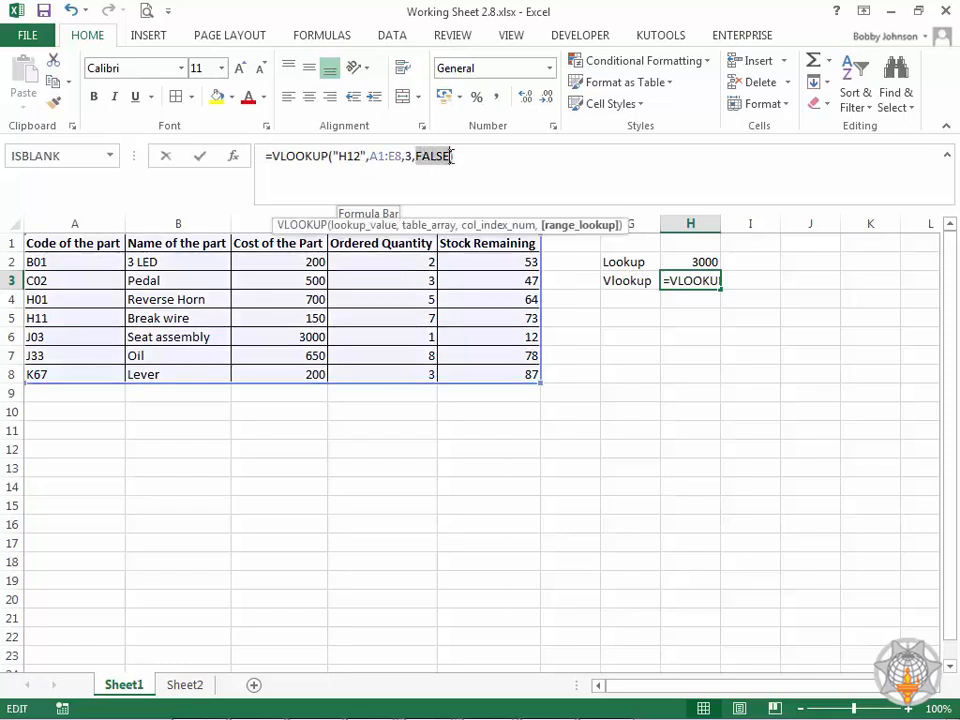
pyautogui.write('True')
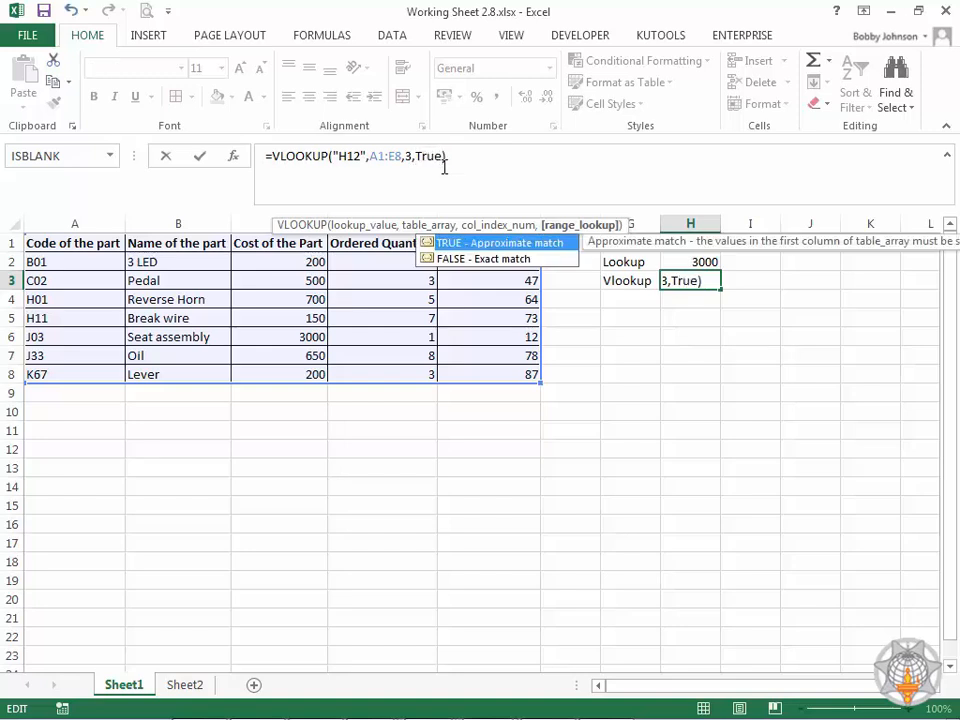
pyautogui.press('Return')
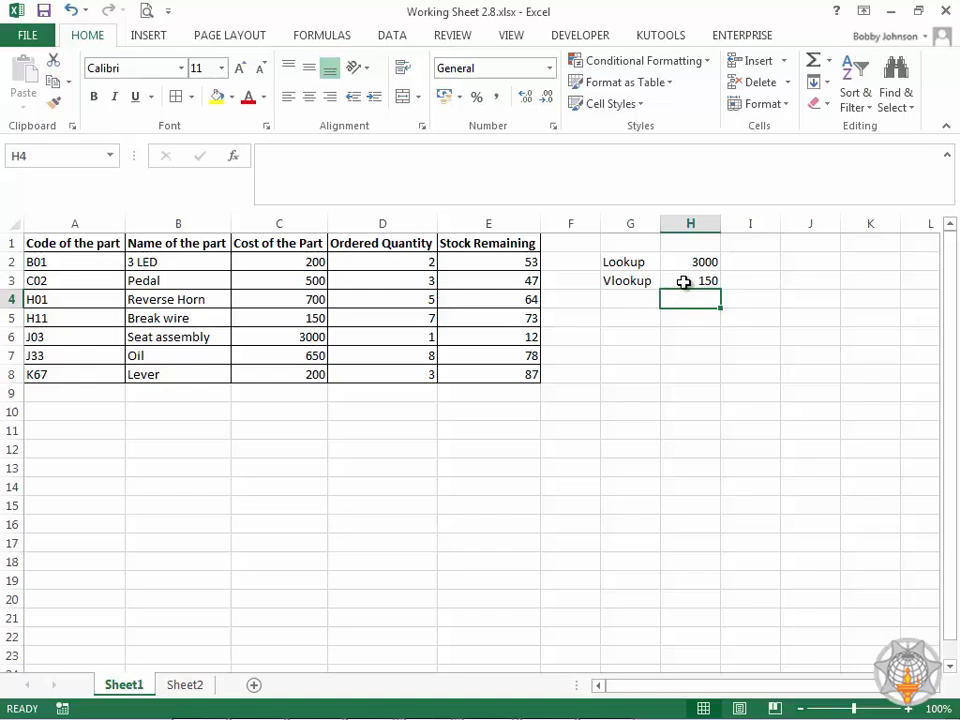
# Step: Highlight the name, cost, ordered quantity, stock and code columns of the parts table one after another
pyautogui.click(168, 243)
pyautogui.moveTo(168, 243); pyautogui.dragTo(150, 374)
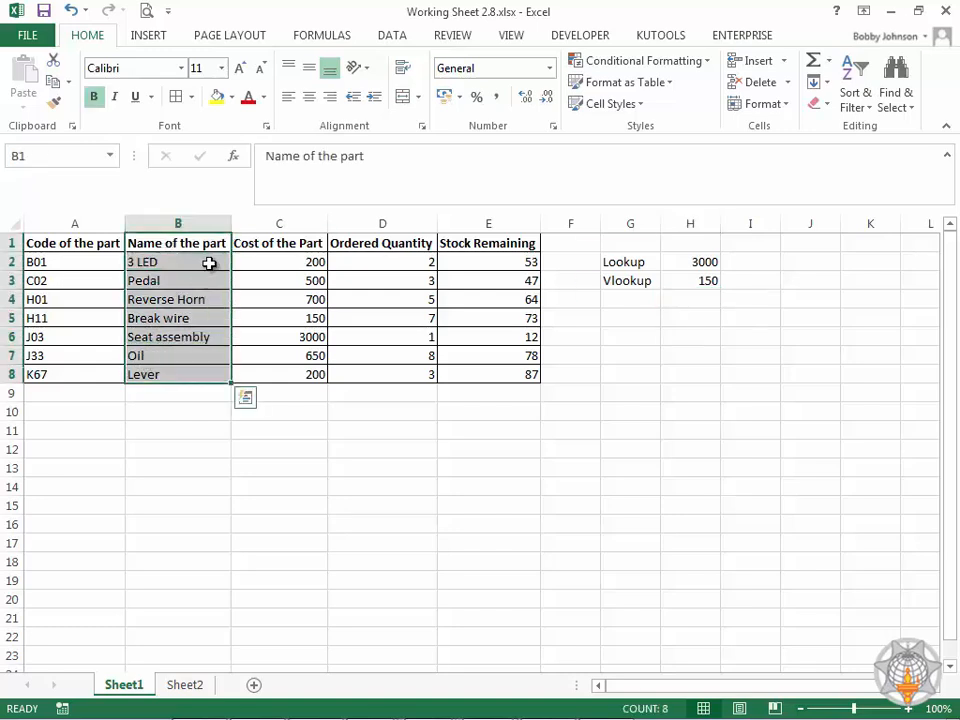
pyautogui.moveTo(272, 246); pyautogui.dragTo(279, 361)
pyautogui.moveTo(407, 243); pyautogui.dragTo(400, 356)
pyautogui.moveTo(488, 248); pyautogui.dragTo(491, 368)
pyautogui.moveTo(77, 242); pyautogui.dragTo(49, 372)
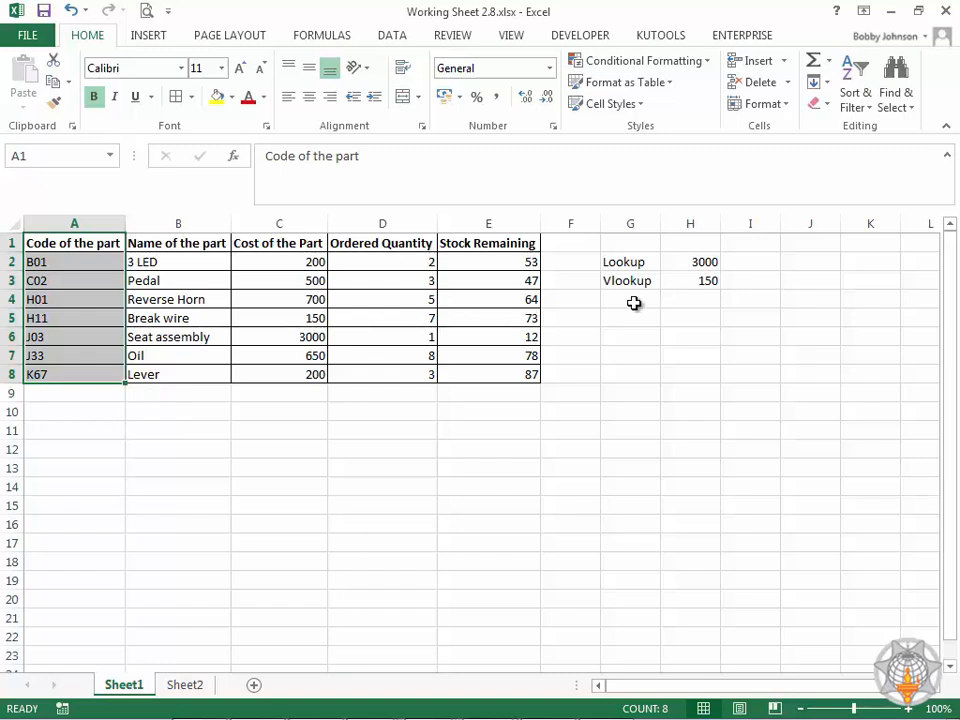
# Step: Set the column index number of the VLOOKUP formula in cell H3 to 5, for the stock remaining
pyautogui.click(690, 280)
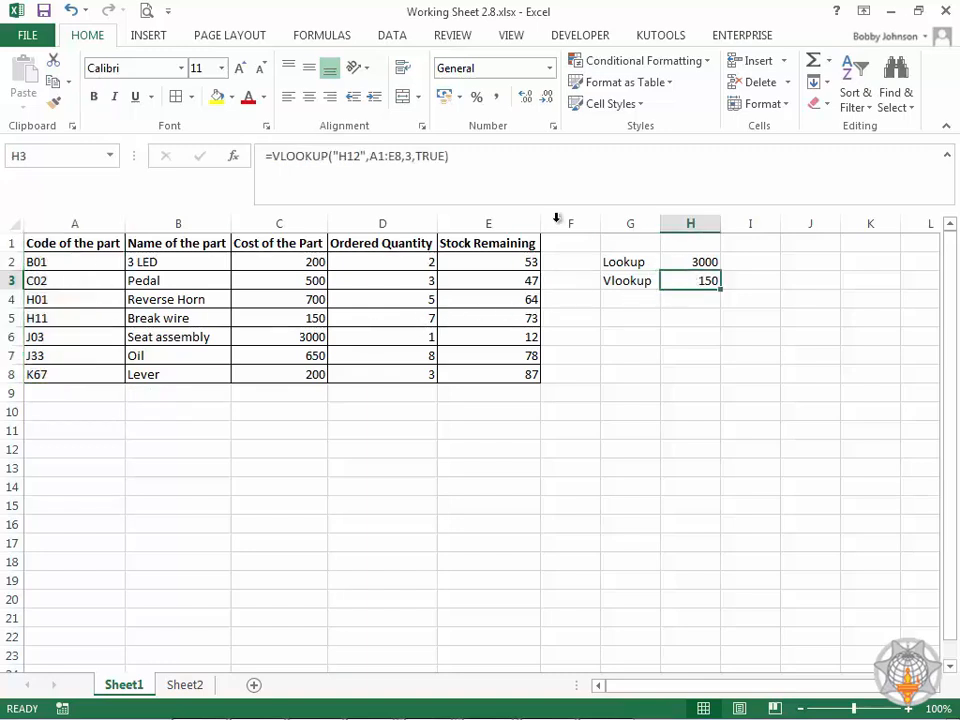
pyautogui.click(410, 157)
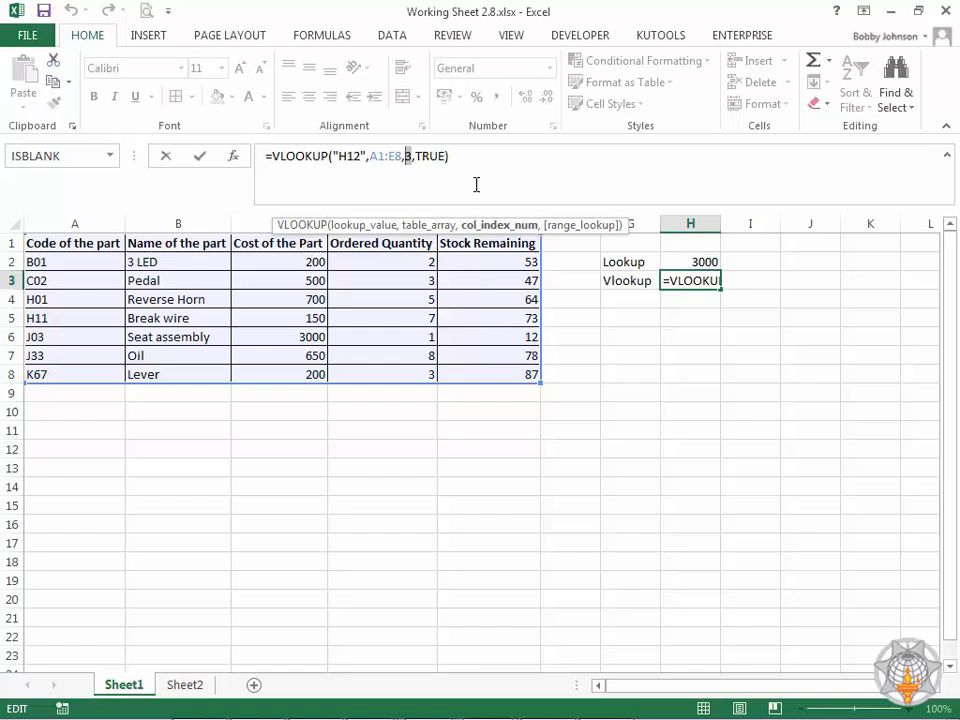
pyautogui.press('Delete')
pyautogui.write('5')
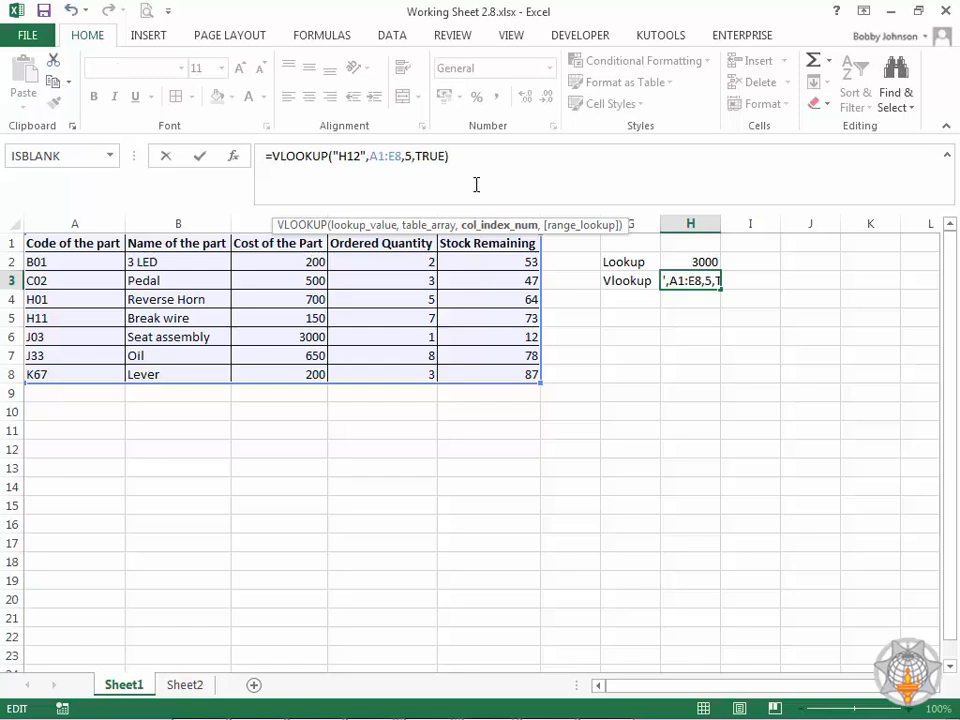
pyautogui.press('Return')
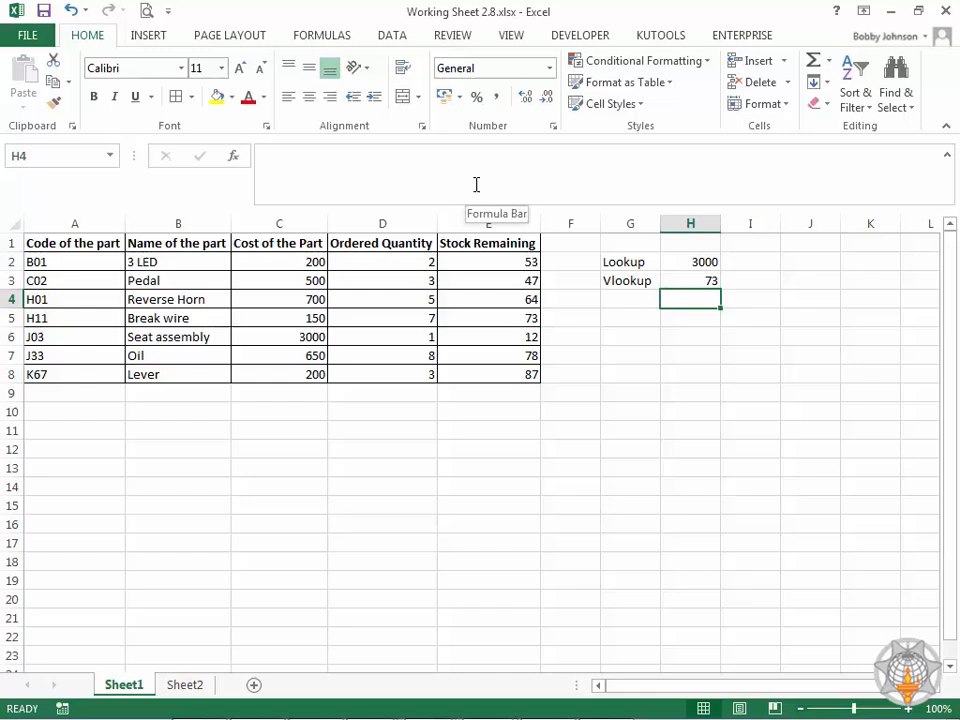
# Step: Set the lookup value of the VLOOKUP formula in H3 to "H11" and its range lookup argument to FALSE
pyautogui.click(680, 283)
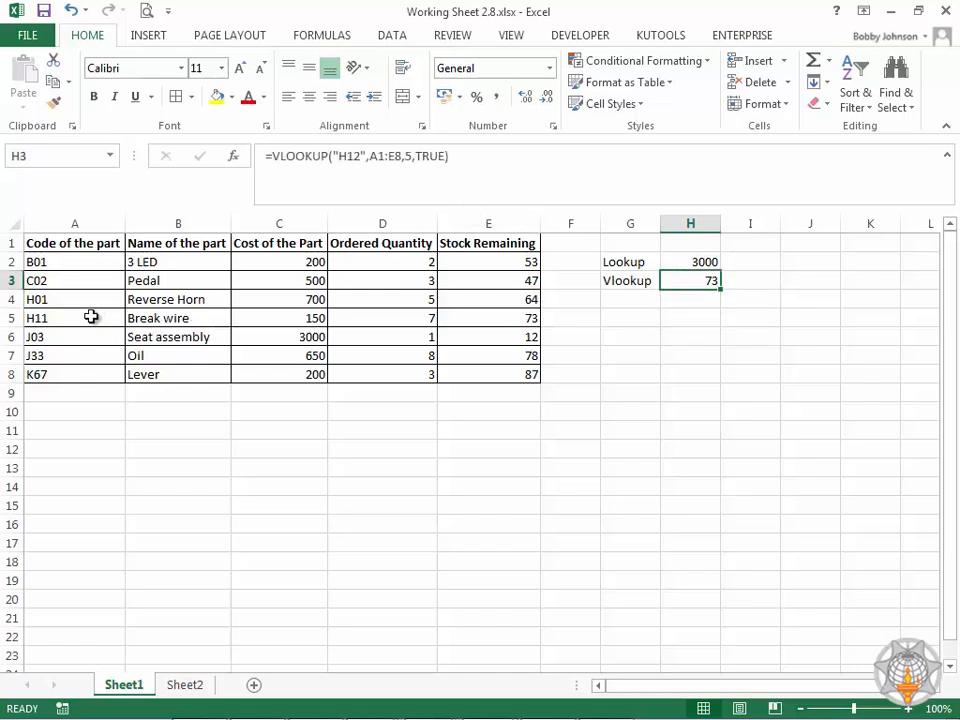
pyautogui.click(355, 157)
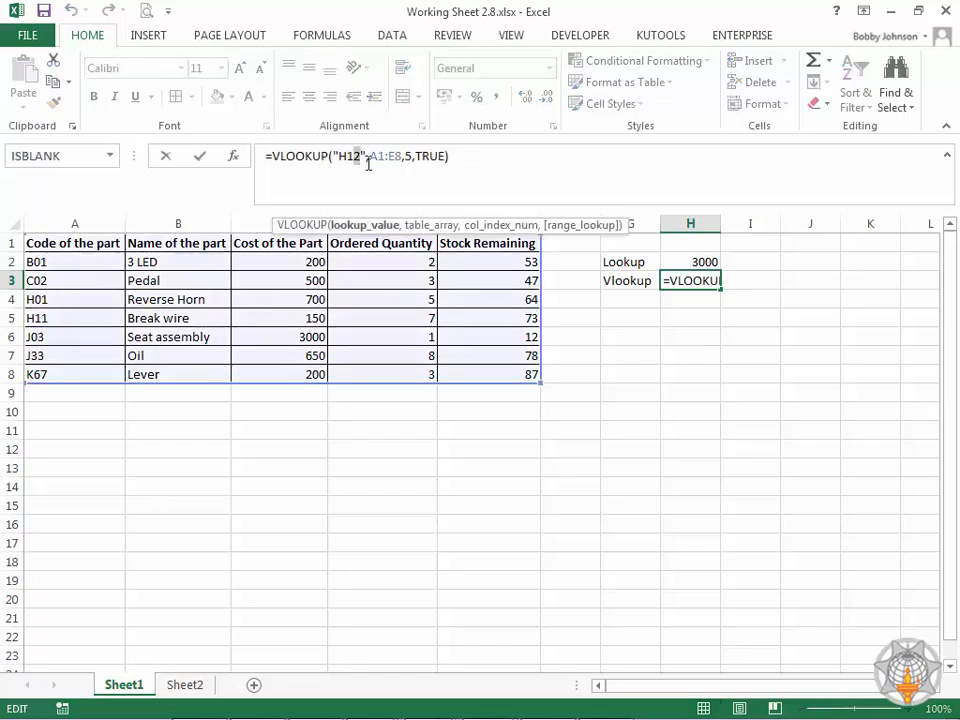
pyautogui.press('BackSpace')
pyautogui.write('1')
pyautogui.doubleClick(428, 155)
pyautogui.write('Fa')
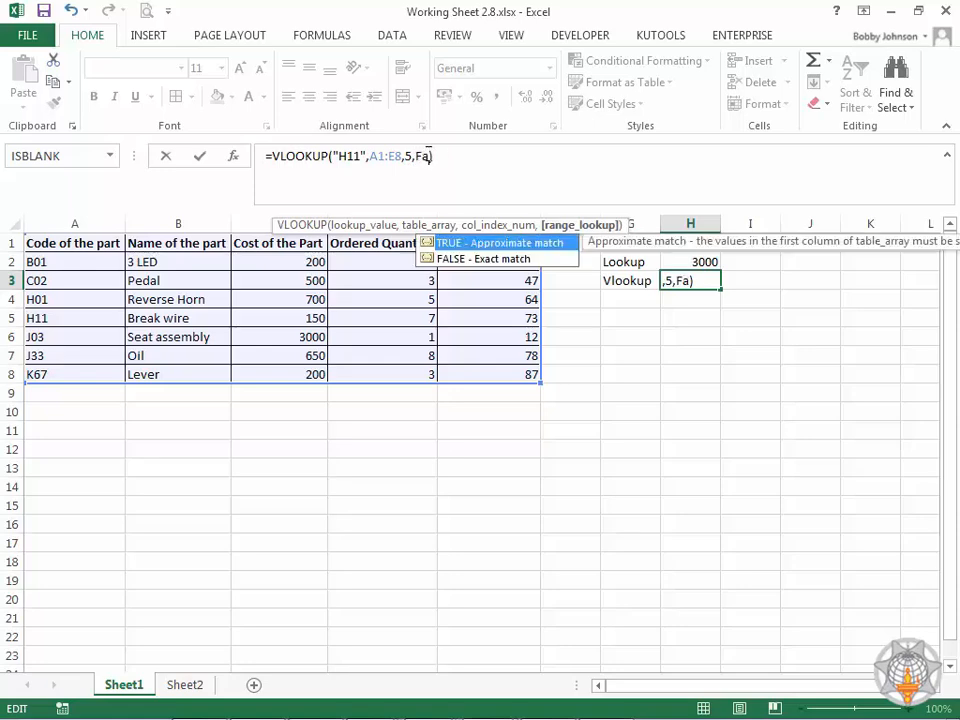
pyautogui.write('l')
pyautogui.press('Tab')
pyautogui.press('Return')
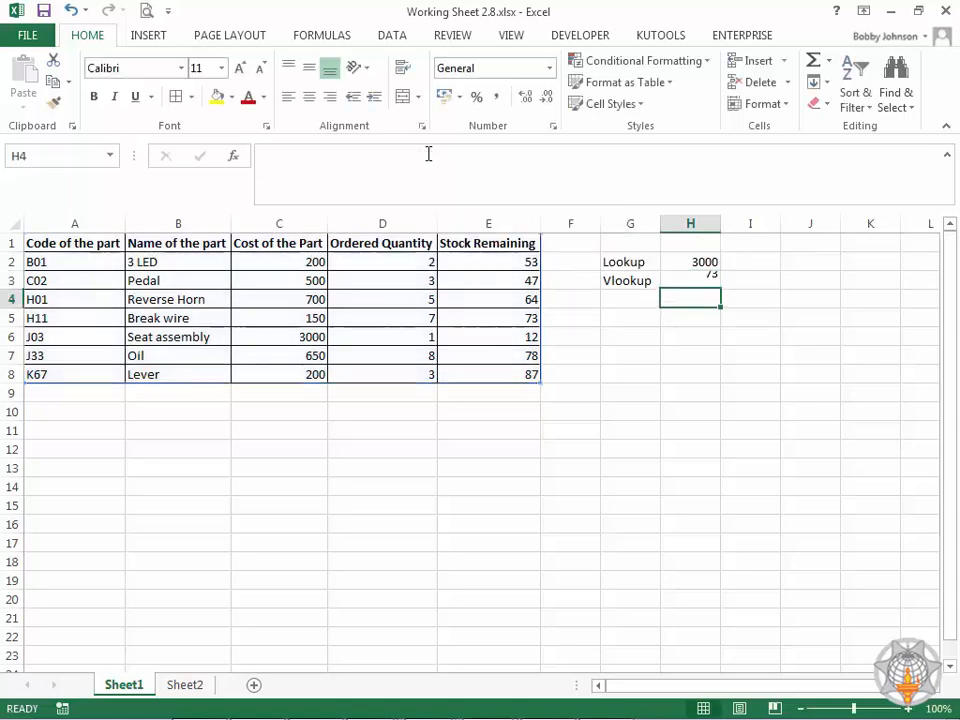
pyautogui.click(699, 278)
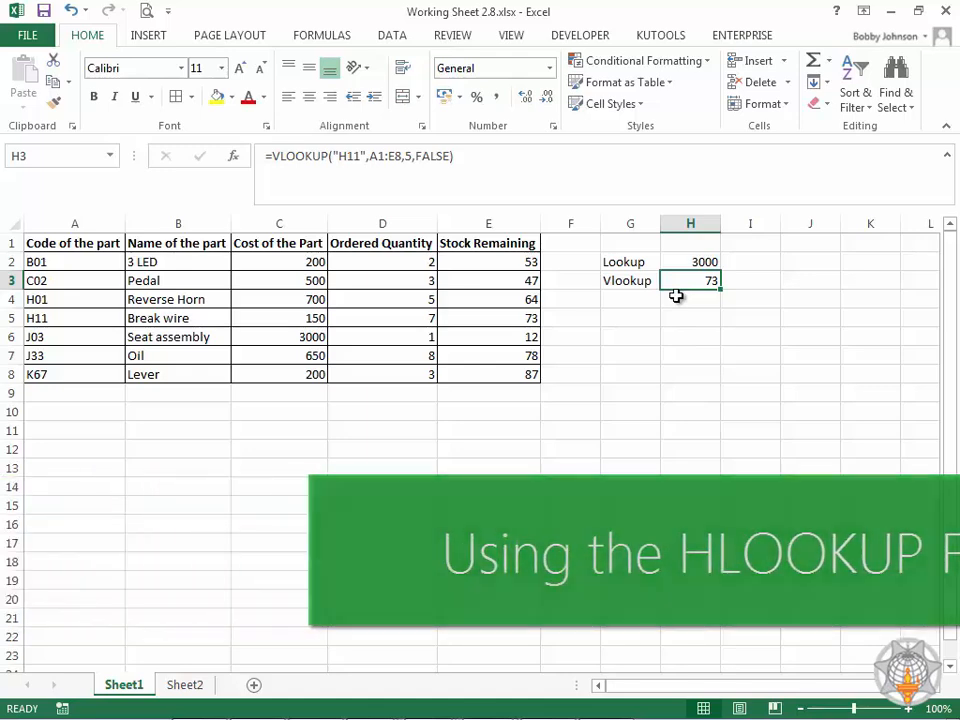
# Step: Enter the label Hlookup in cell G4, below the Vlookup label
pyautogui.click(628, 302)
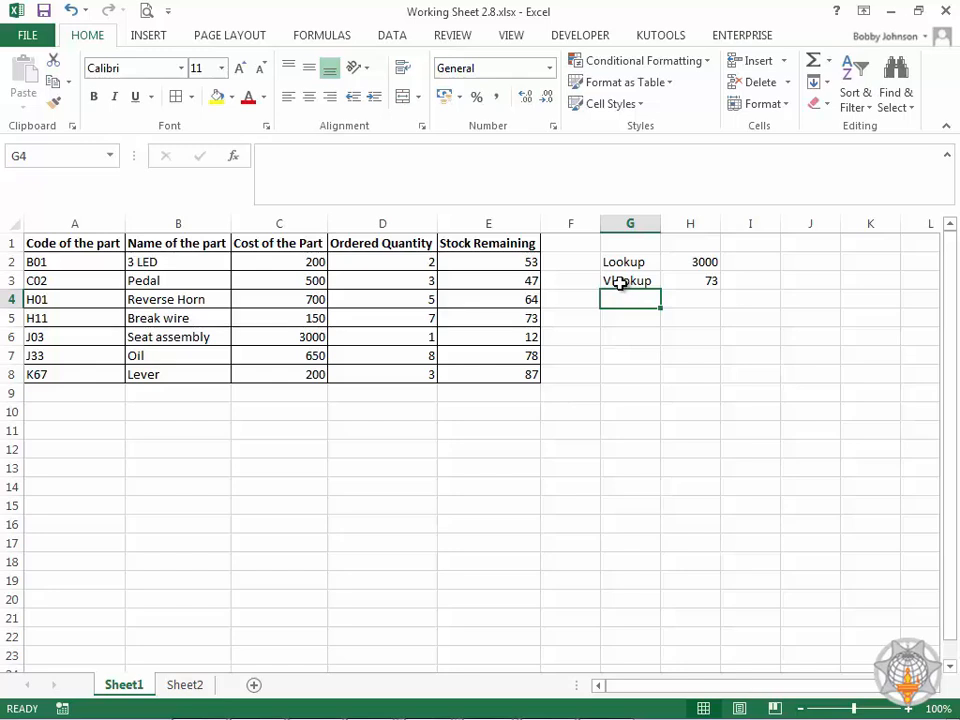
pyautogui.moveTo(81, 242); pyautogui.dragTo(40, 372)
pyautogui.click(641, 298)
pyautogui.write('H')
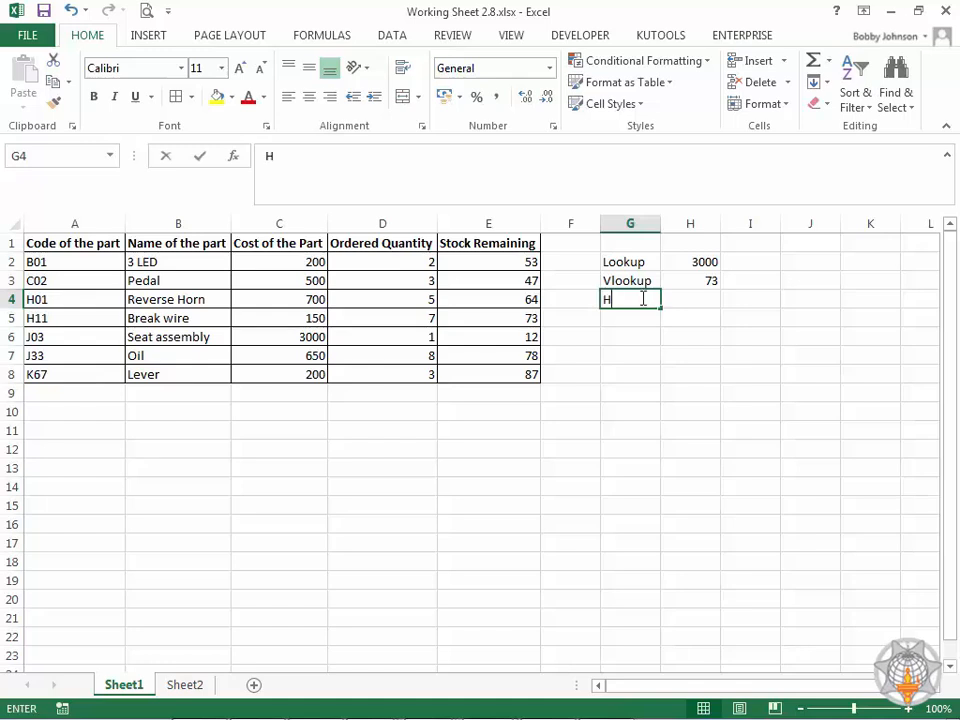
pyautogui.write('lookup')
pyautogui.press('Return')
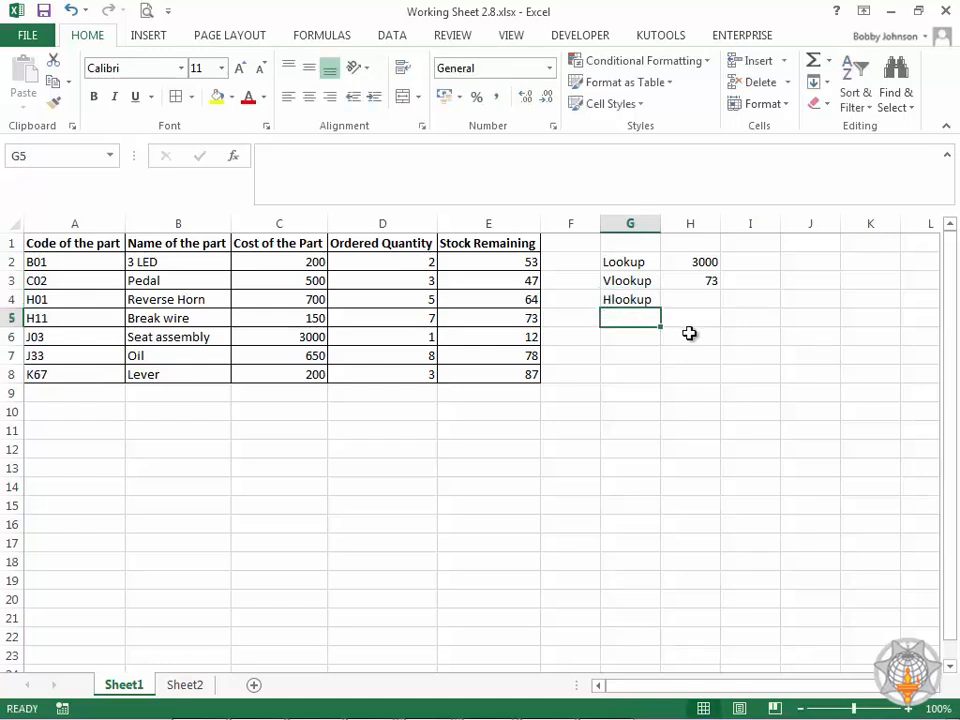
# Step: Paste a transposed copy of the parts table A1:E8 starting at cell A13 and select its part-code row A13:H13
pyautogui.moveTo(38, 242); pyautogui.dragTo(494, 248)
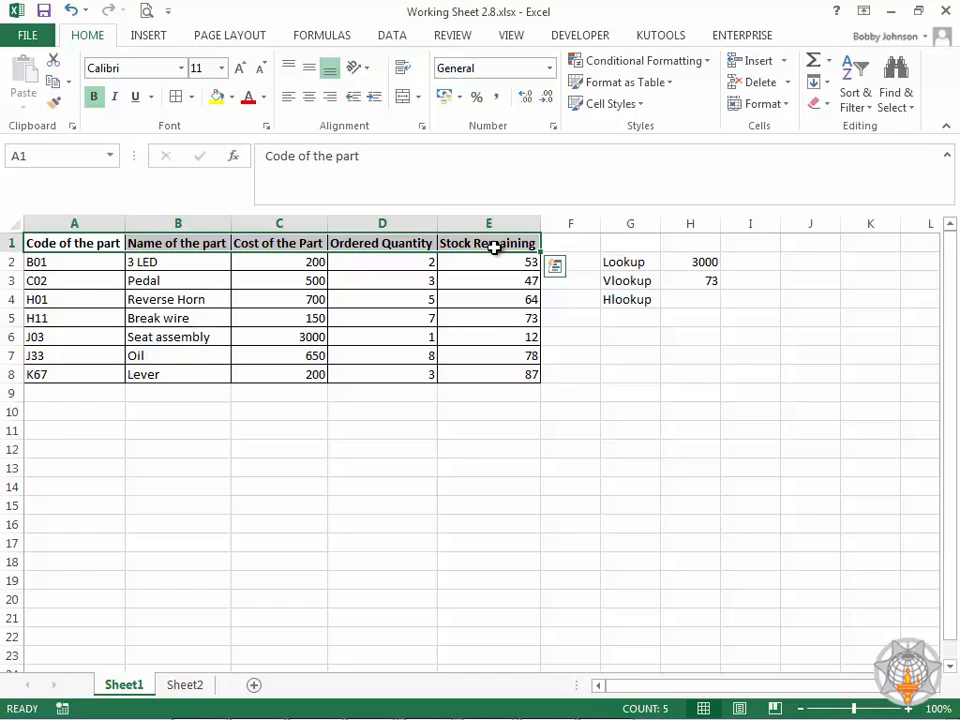
pyautogui.moveTo(96, 242); pyautogui.dragTo(503, 370)
pyautogui.hotkey('ctrl', 'c')
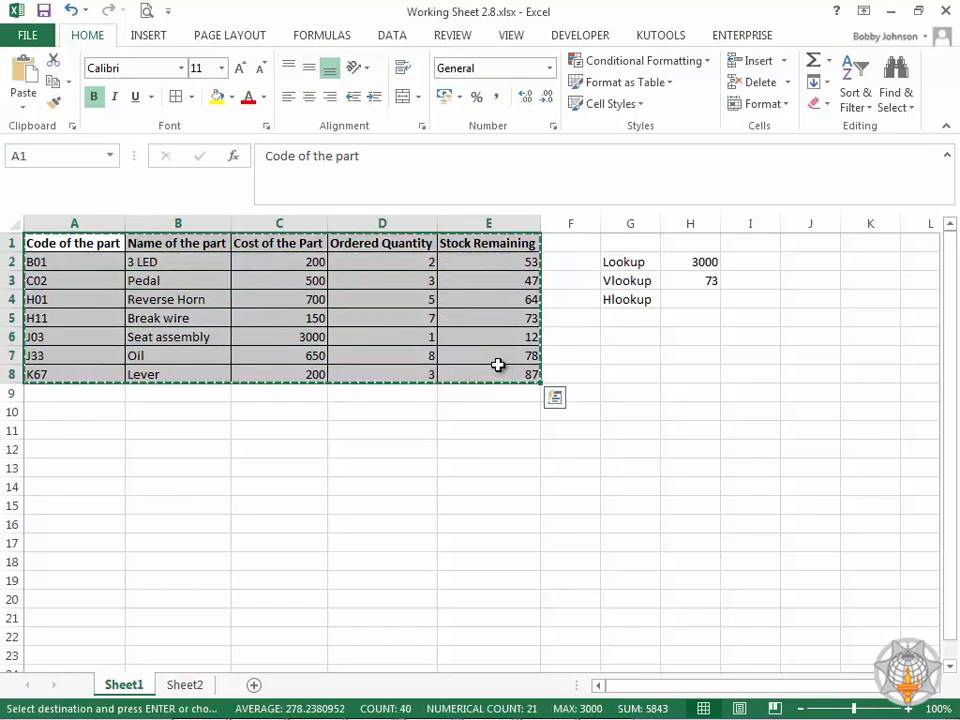
pyautogui.click(86, 469)
pyautogui.rightClick(86, 469)
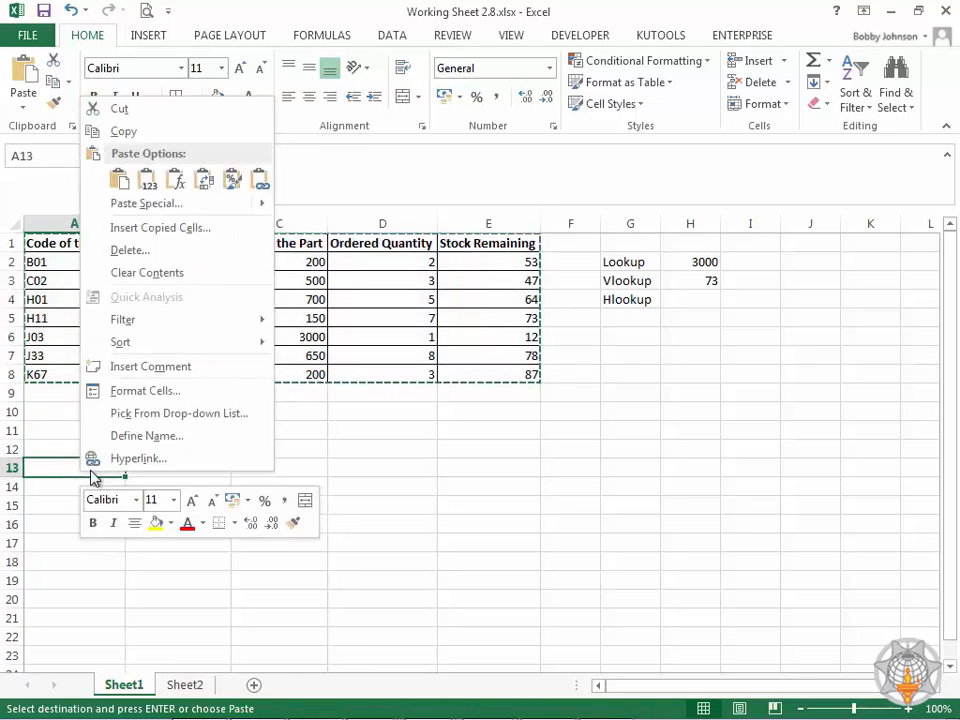
pyautogui.click(143, 204)
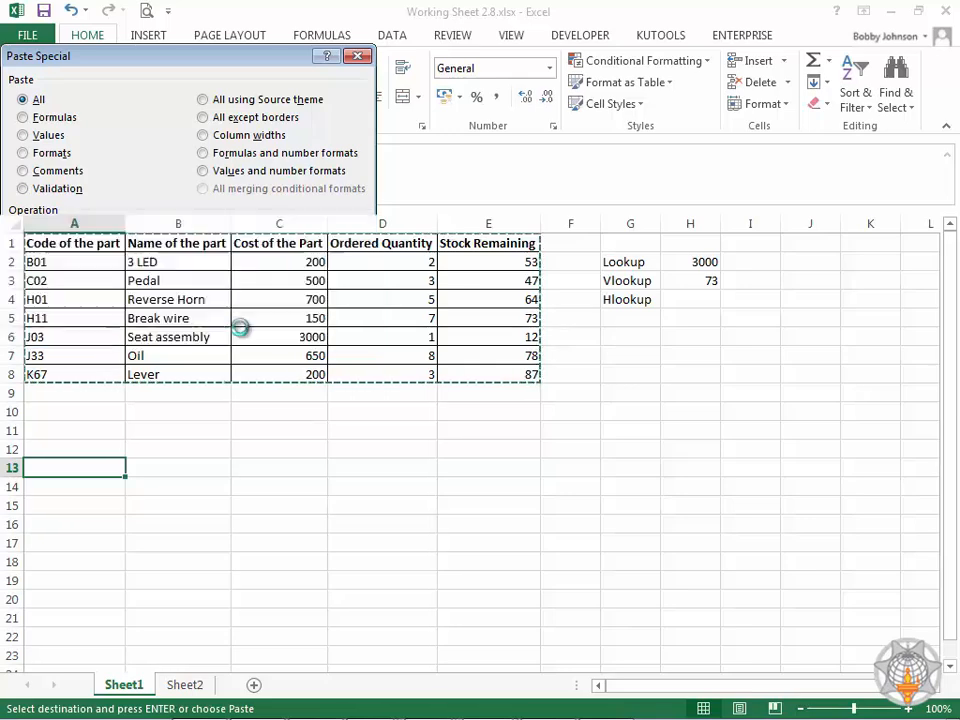
pyautogui.click(412, 614)
pyautogui.scroll(-2, 417, 578)
pyautogui.scroll(2, 414, 580)
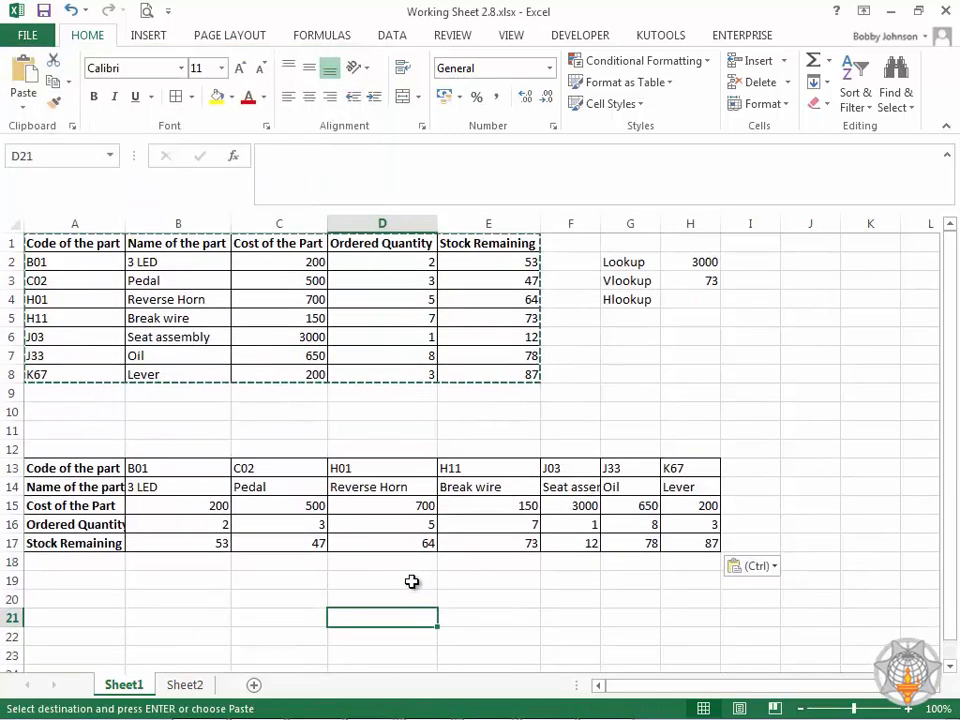
pyautogui.click(78, 470)
pyautogui.moveTo(186, 471); pyautogui.dragTo(705, 469)
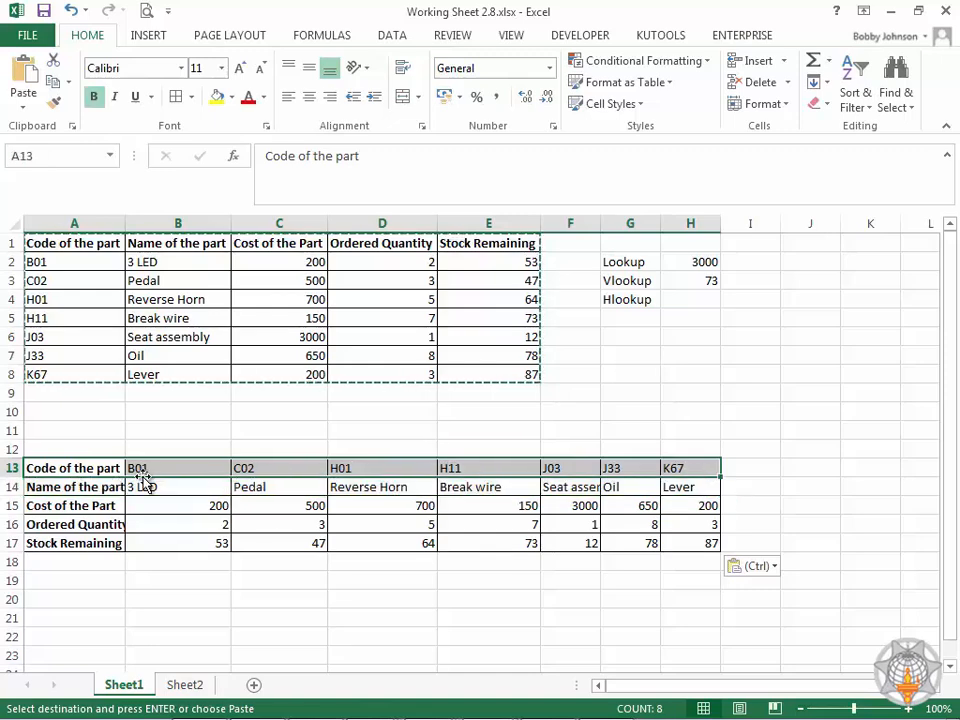
# Step: Examine the part code, name, cost and ordered quantity rows of the transposed table at A13:H17
pyautogui.moveTo(98, 468); pyautogui.dragTo(705, 470)
pyautogui.moveTo(33, 489); pyautogui.dragTo(268, 487)
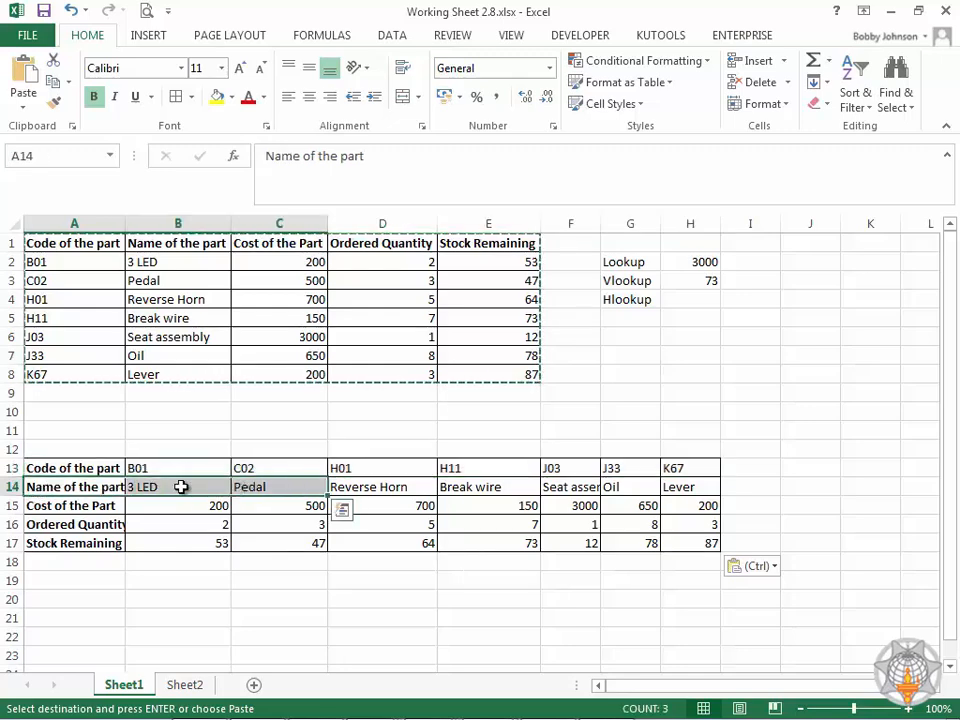
pyautogui.click(80, 507)
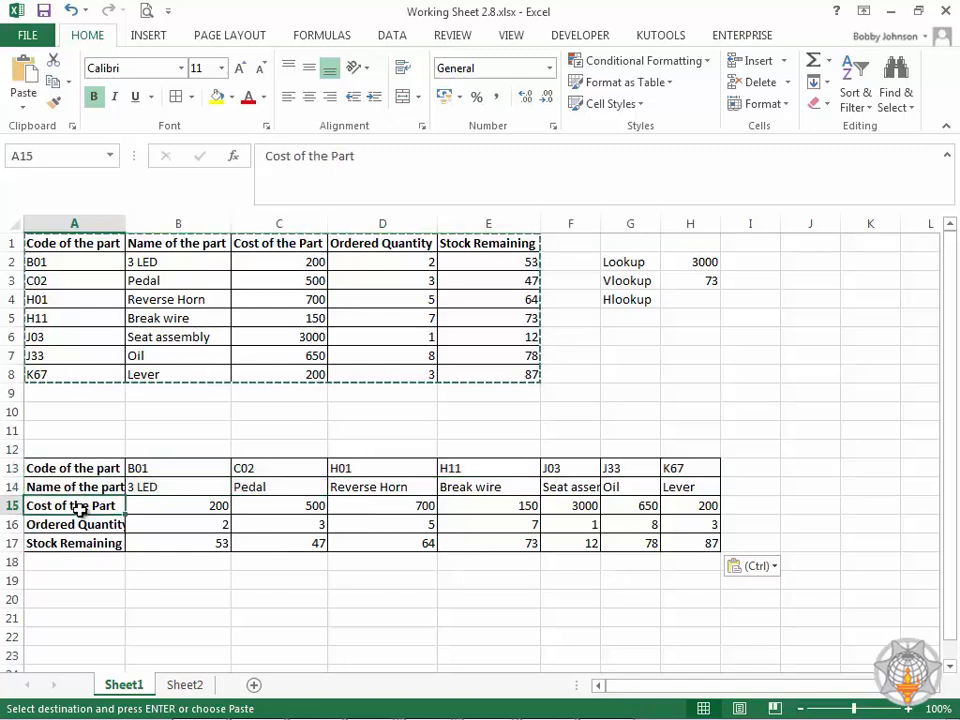
pyautogui.click(95, 524)
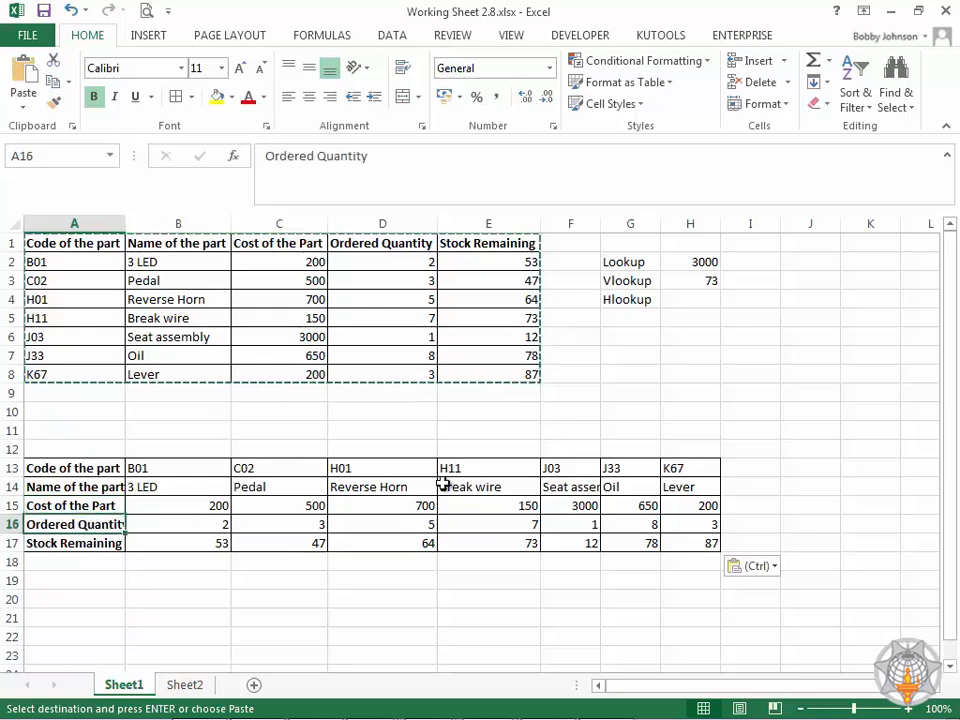
# Step: Enter =HLOOKUP("J03",A13:H17,4,FALSE) in cell H4 to return the ordered quantity of part J03 by exact match
pyautogui.click(692, 299)
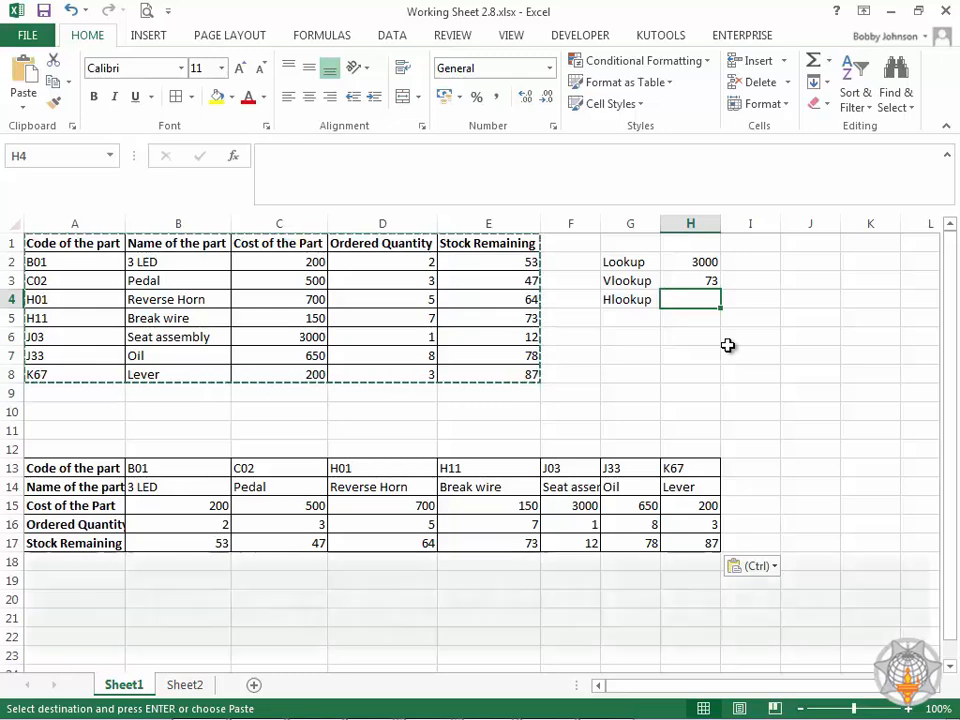
pyautogui.write('=hl')
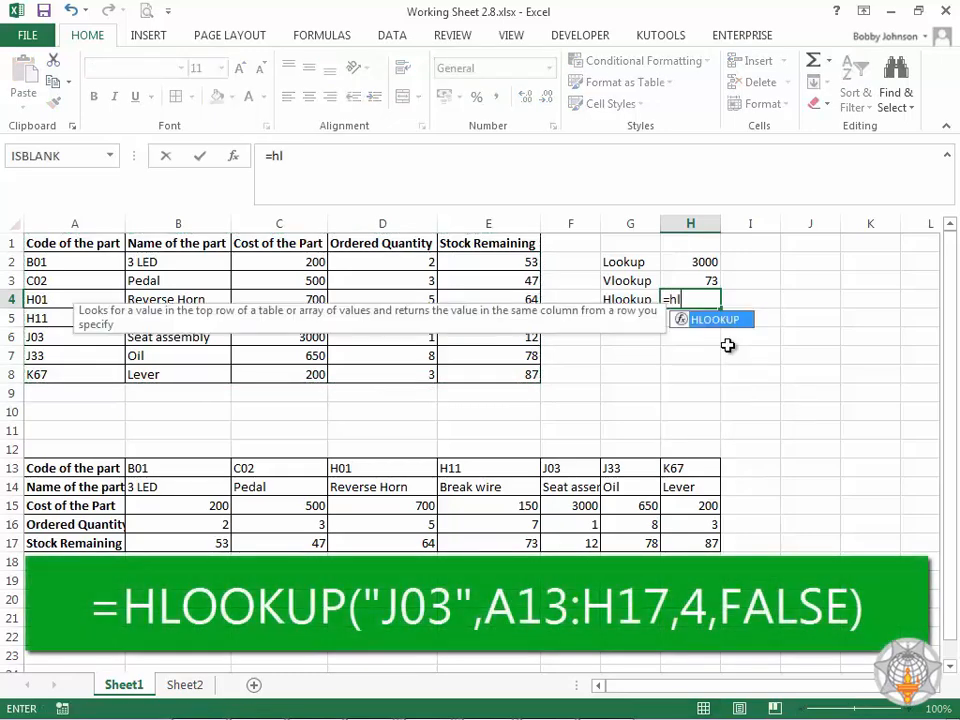
pyautogui.press('Tab')
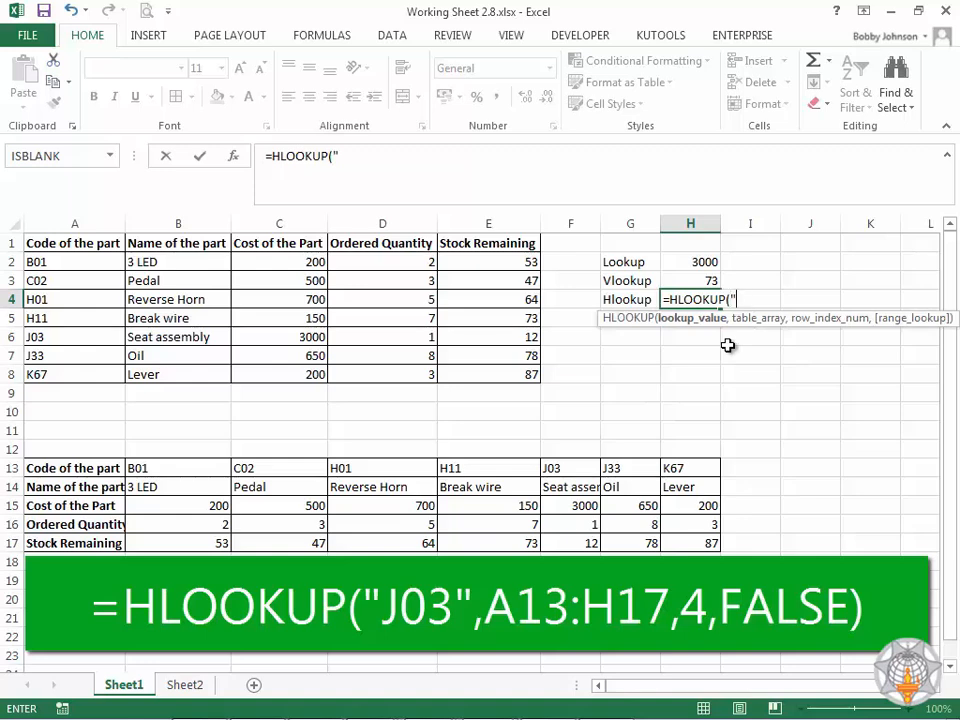
pyautogui.write('"J03",')
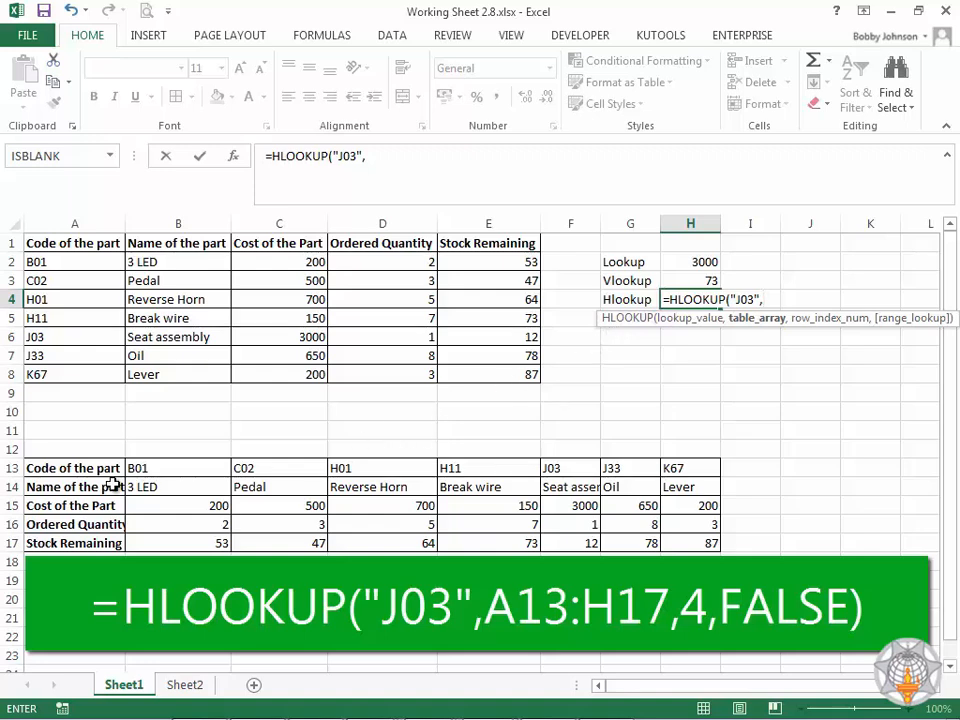
pyautogui.moveTo(96, 468); pyautogui.dragTo(686, 549)
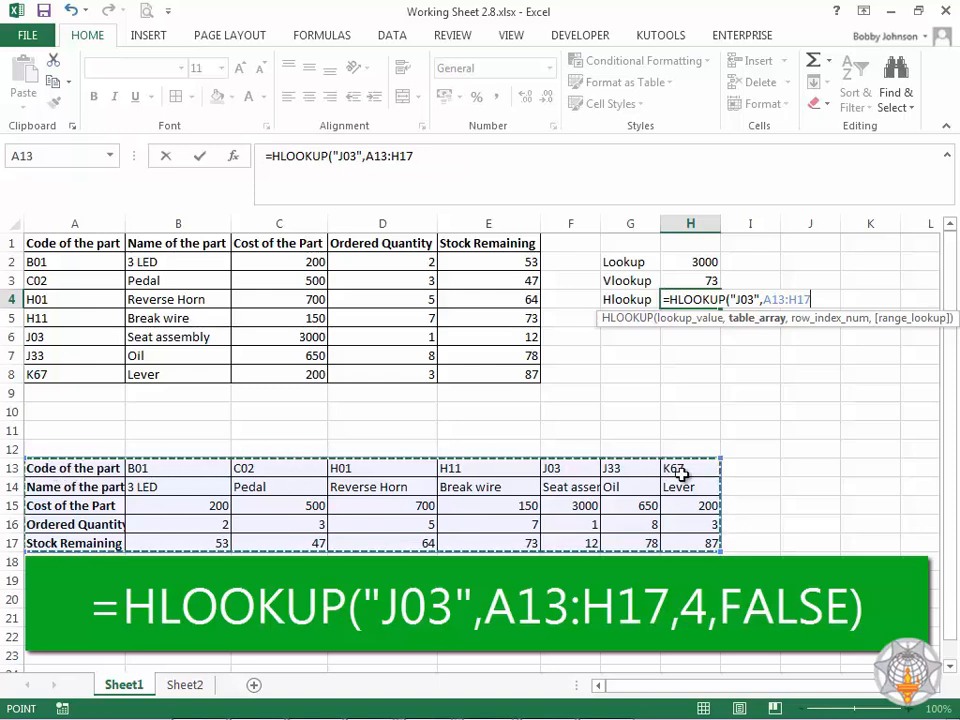
pyautogui.write(',')
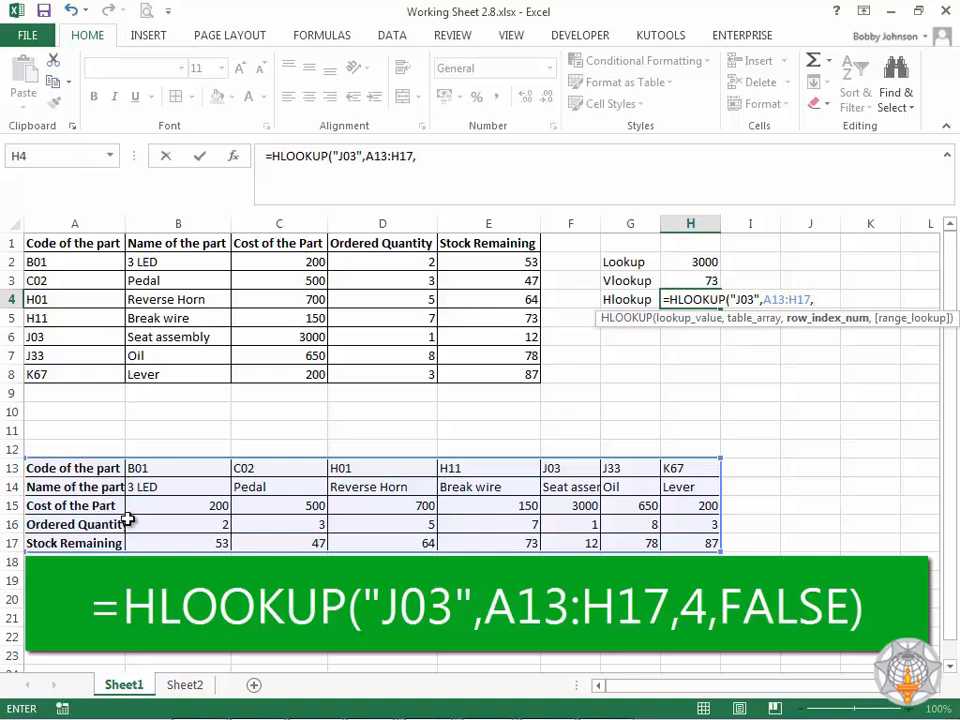
pyautogui.write(',')
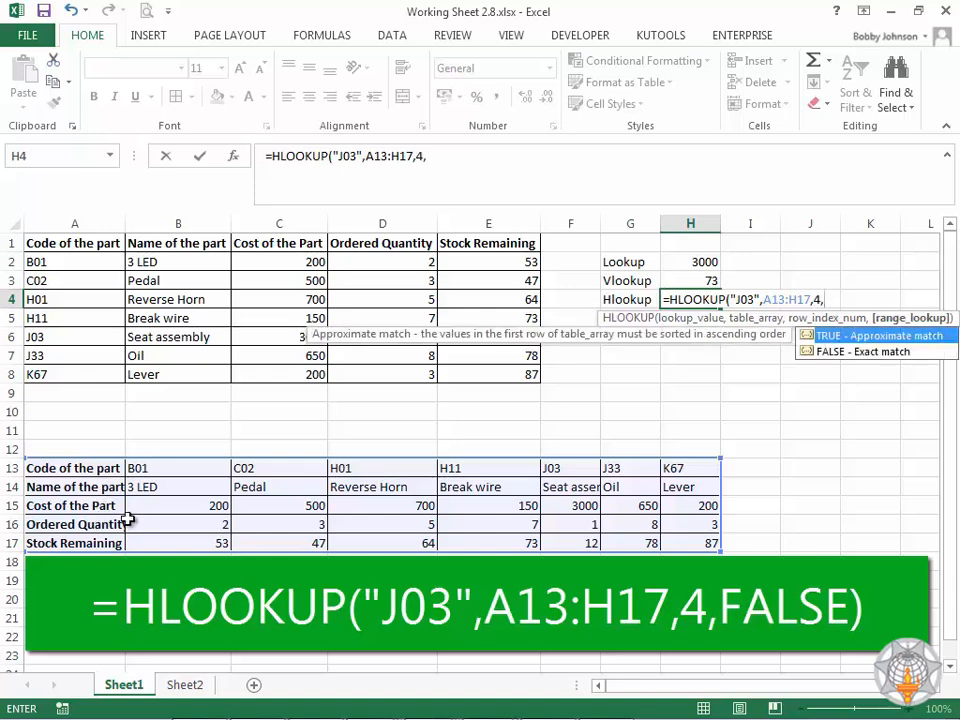
pyautogui.press('Down')
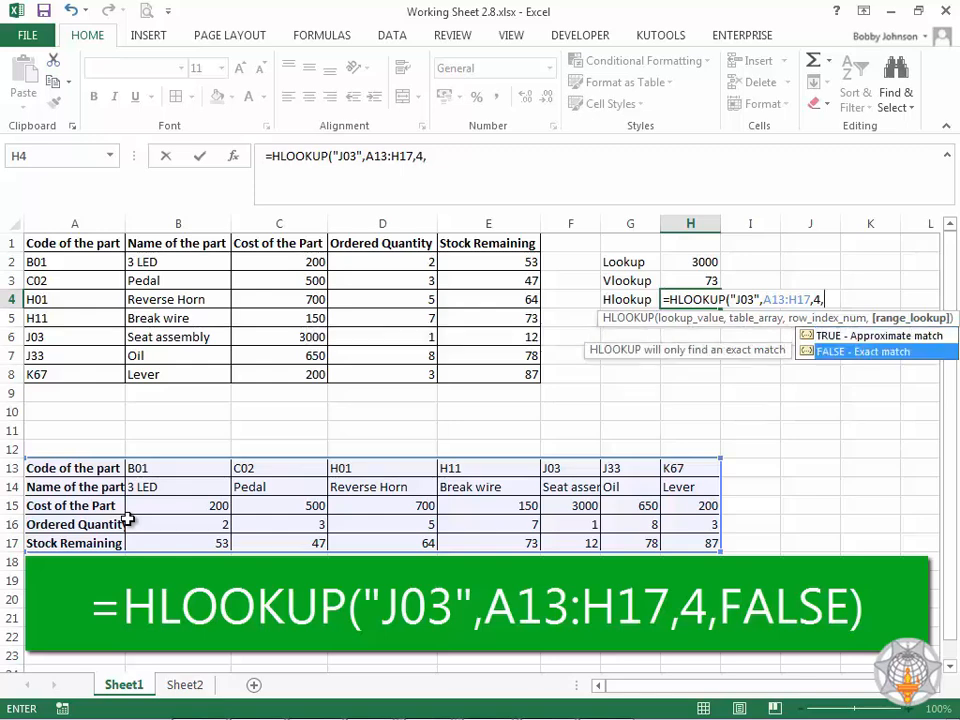
pyautogui.press('Tab')
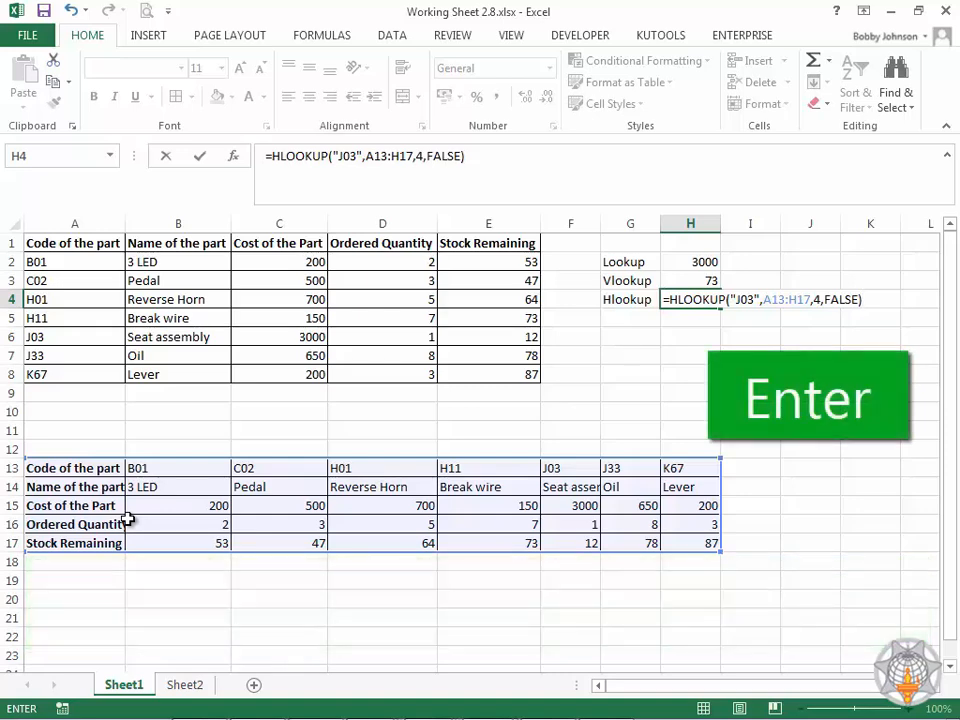
pyautogui.press('Return')
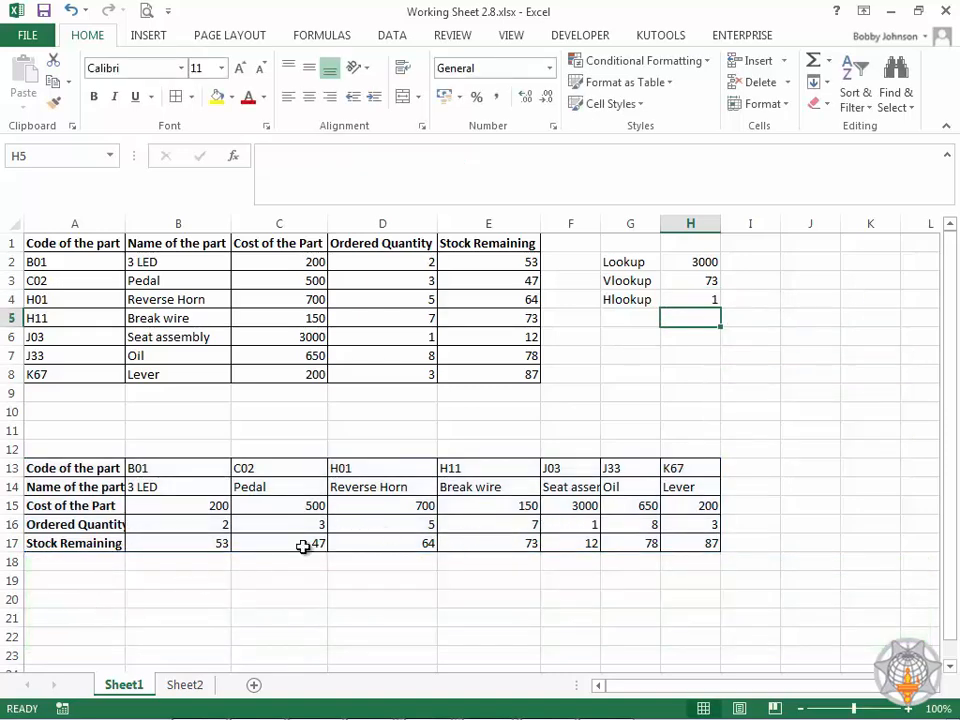
# Step: Check the J03 column down to its ordered quantity in F16, then review the lookup results in G2:H4 and the VLOOKUP formula in H3
pyautogui.moveTo(579, 466); pyautogui.dragTo(583, 521)
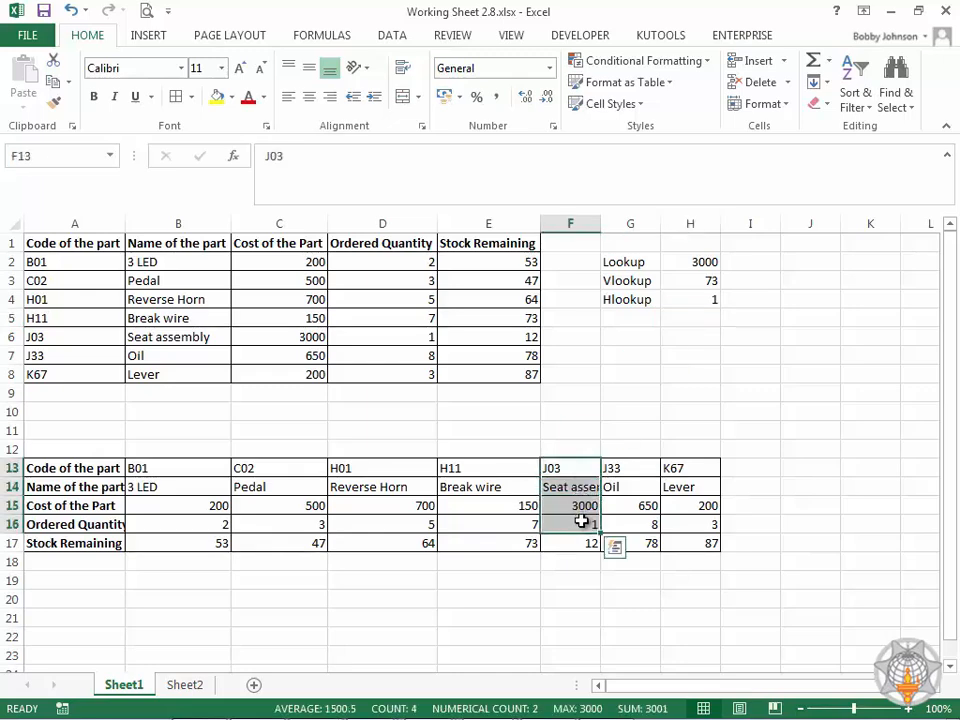
pyautogui.click(583, 521)
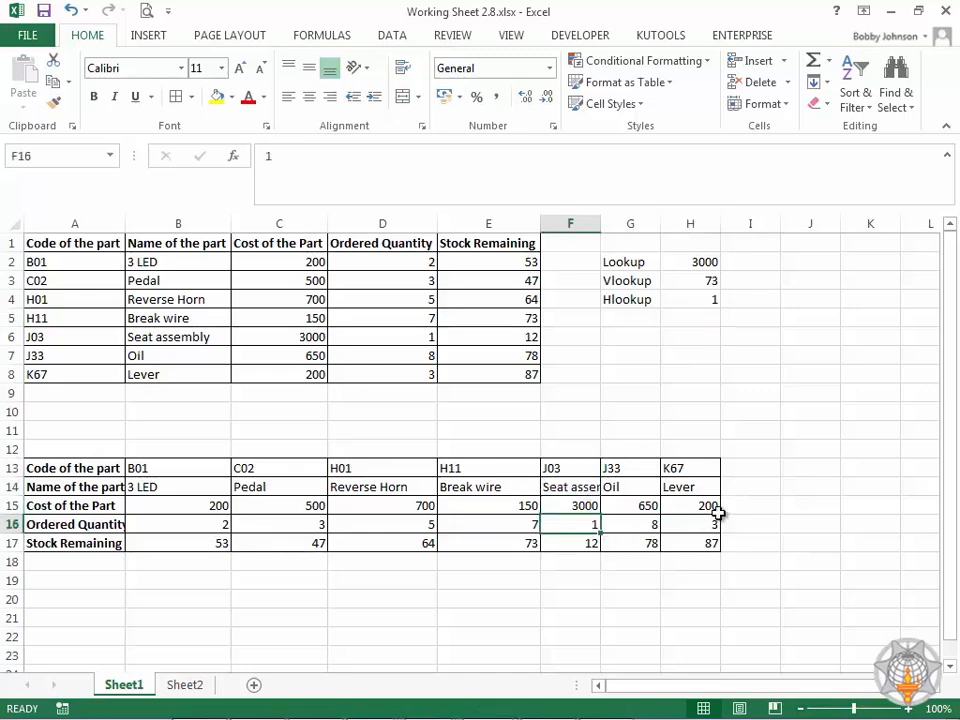
pyautogui.moveTo(615, 262); pyautogui.dragTo(695, 299)
pyautogui.click(664, 354)
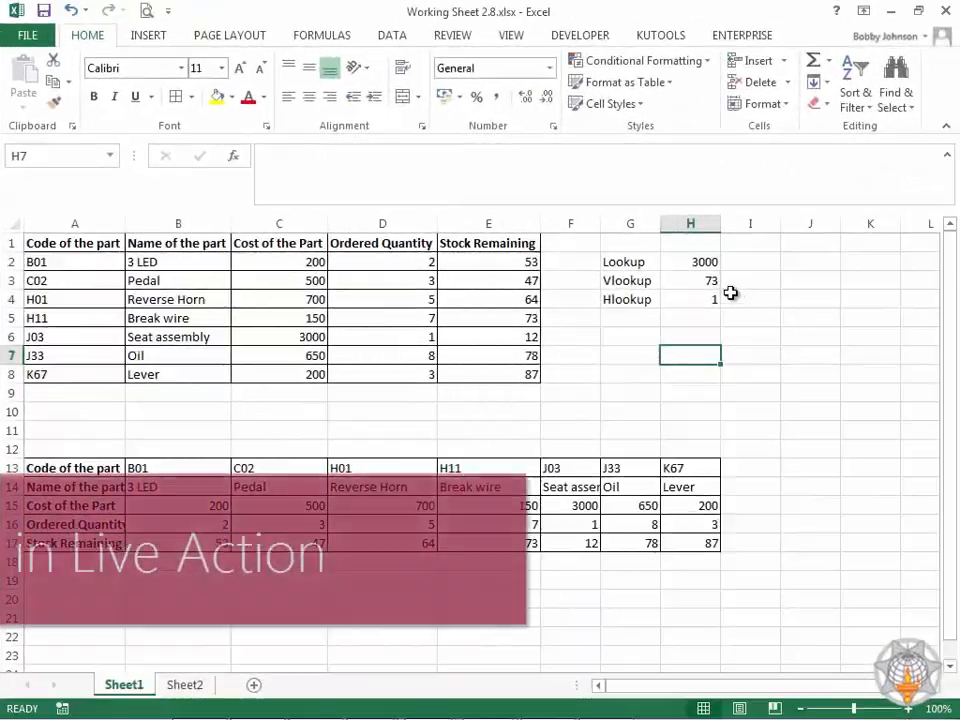
pyautogui.click(716, 287)
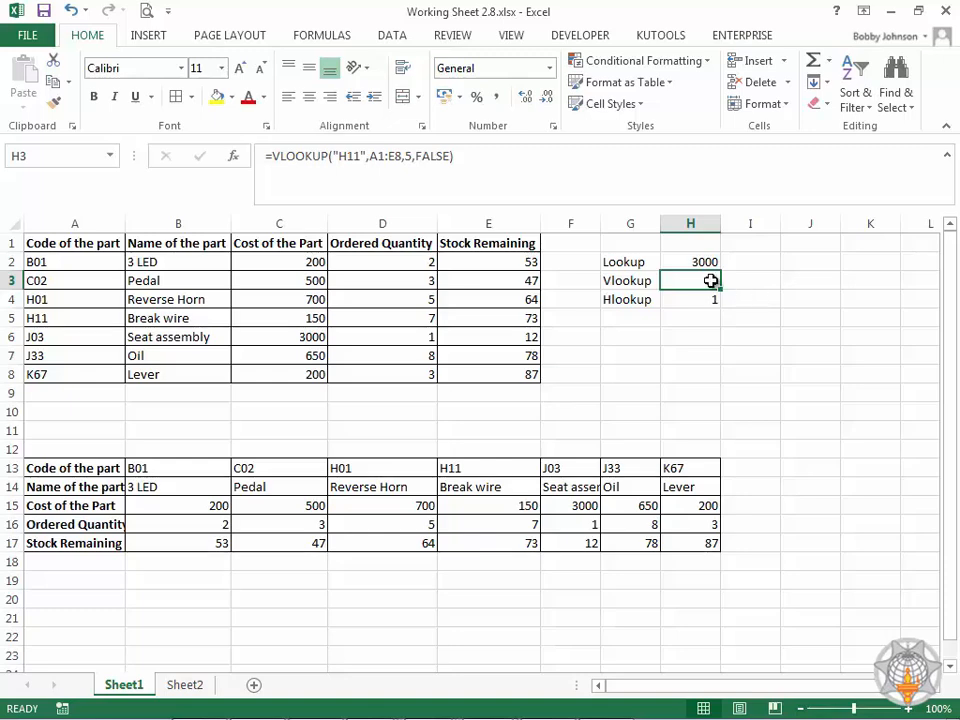
# Step: Review the part name and stock location columns of the table A1:B8 on Sheet2
pyautogui.click(181, 689)
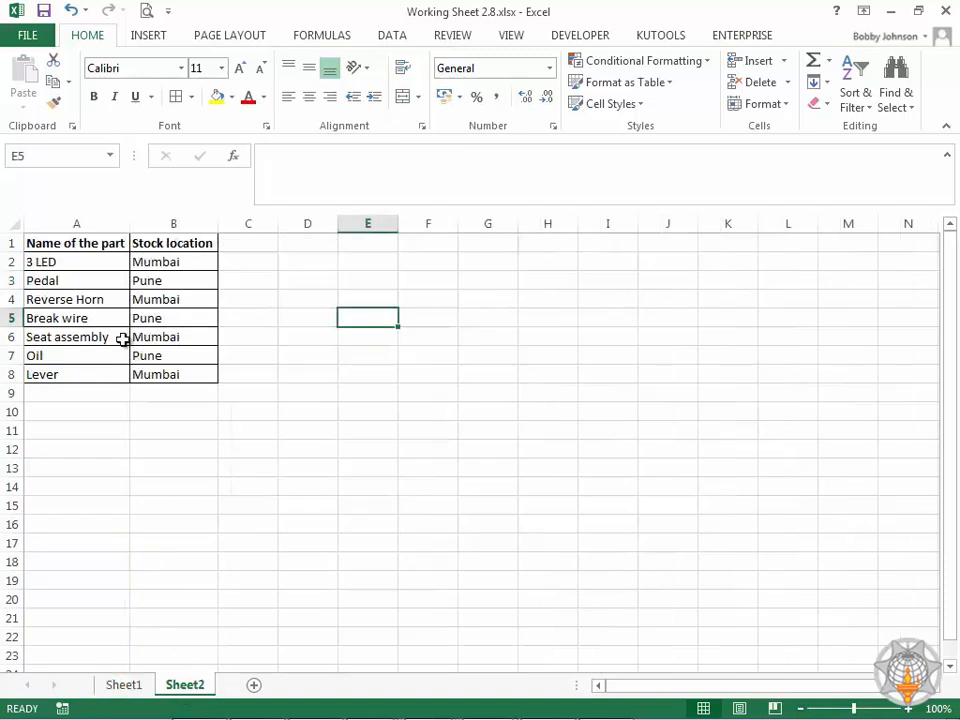
pyautogui.moveTo(77, 241); pyautogui.dragTo(71, 374)
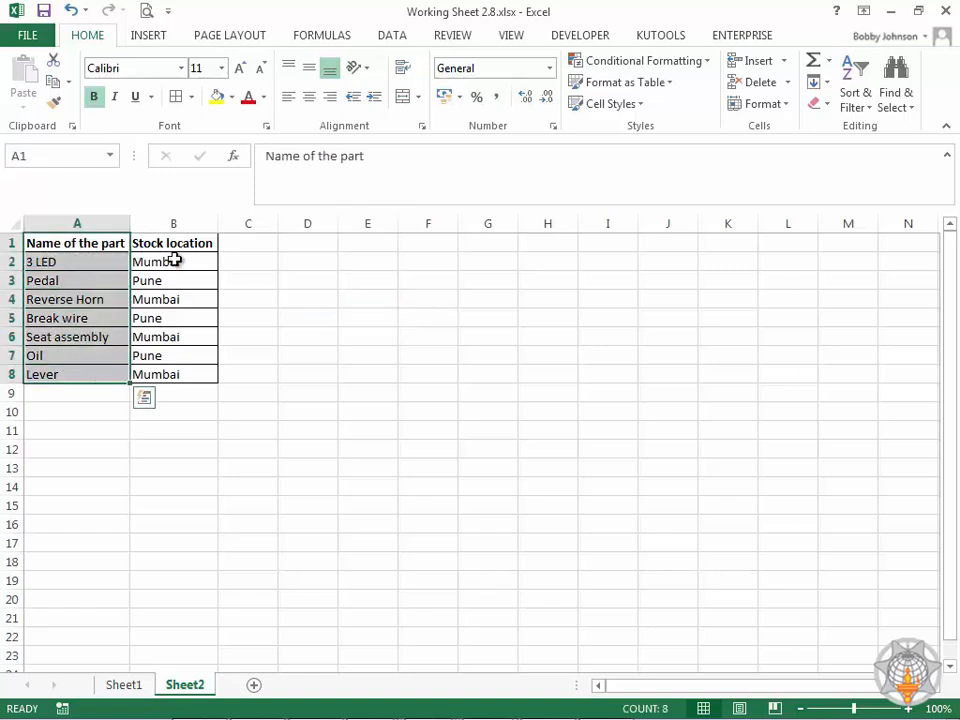
pyautogui.moveTo(191, 242); pyautogui.dragTo(173, 374)
pyautogui.click(291, 373)
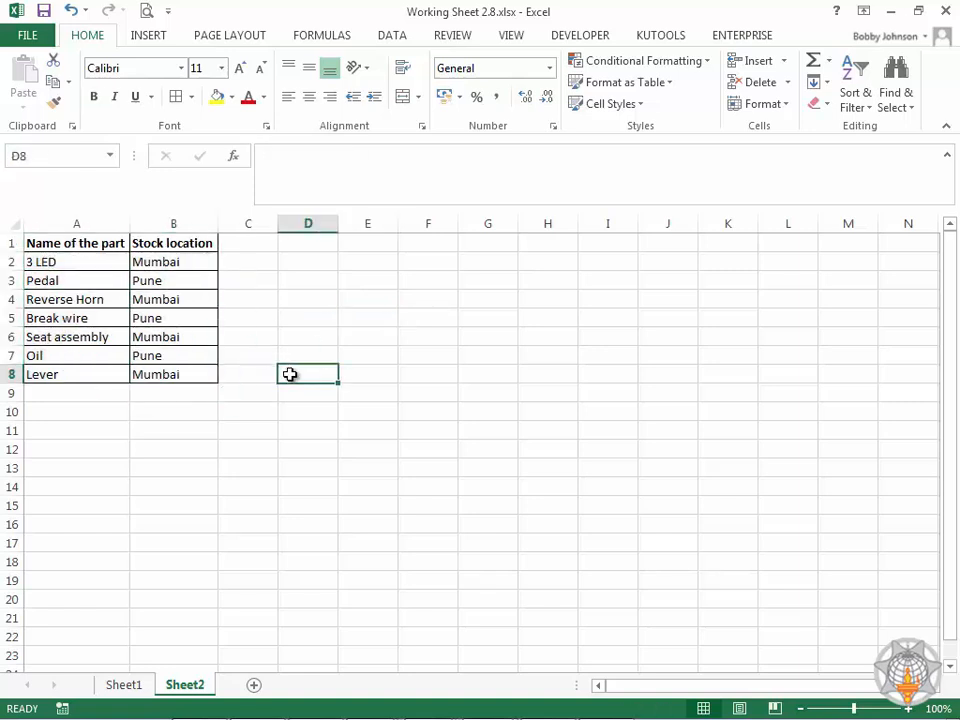
# Step: Trace part code J33 to its part name on Sheet1 and that part's stock location on Sheet2
pyautogui.click(141, 688)
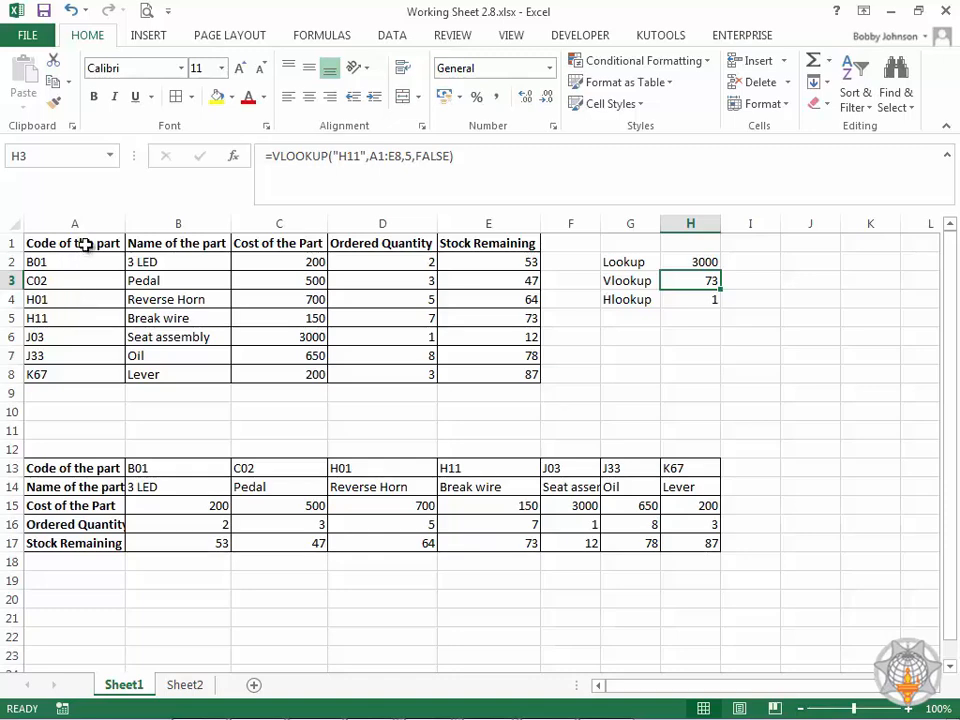
pyautogui.moveTo(86, 245); pyautogui.dragTo(73, 373)
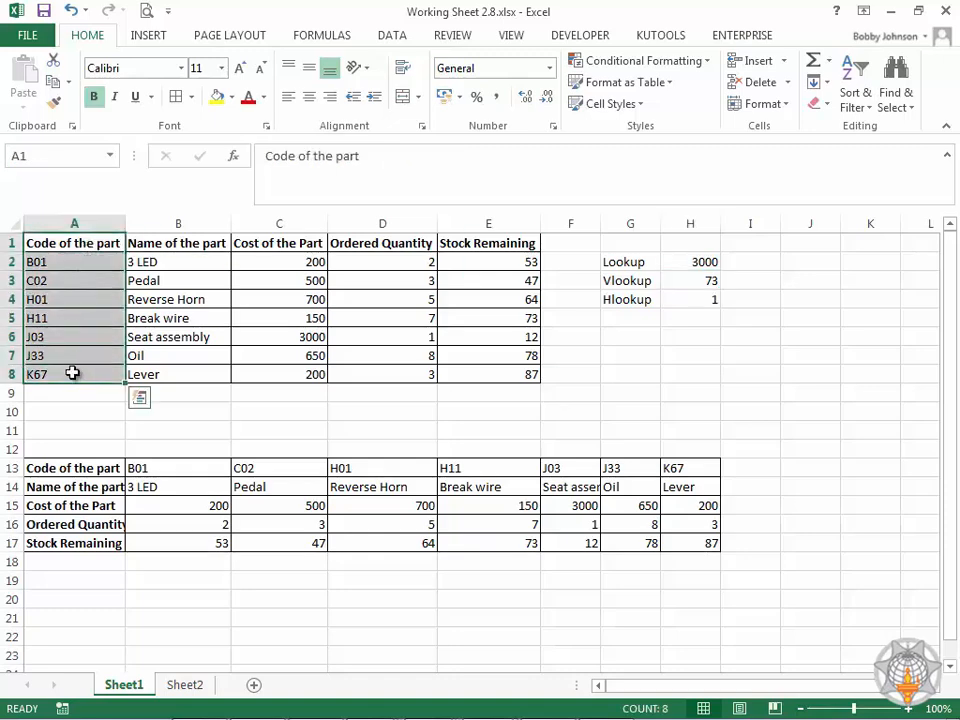
pyautogui.click(72, 357)
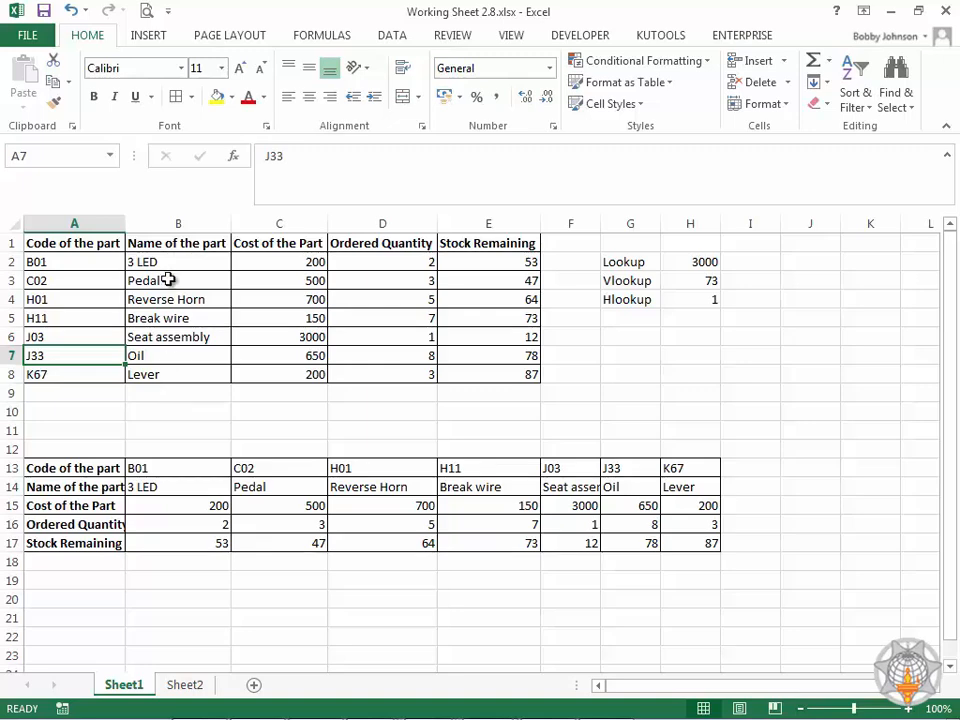
pyautogui.click(170, 358)
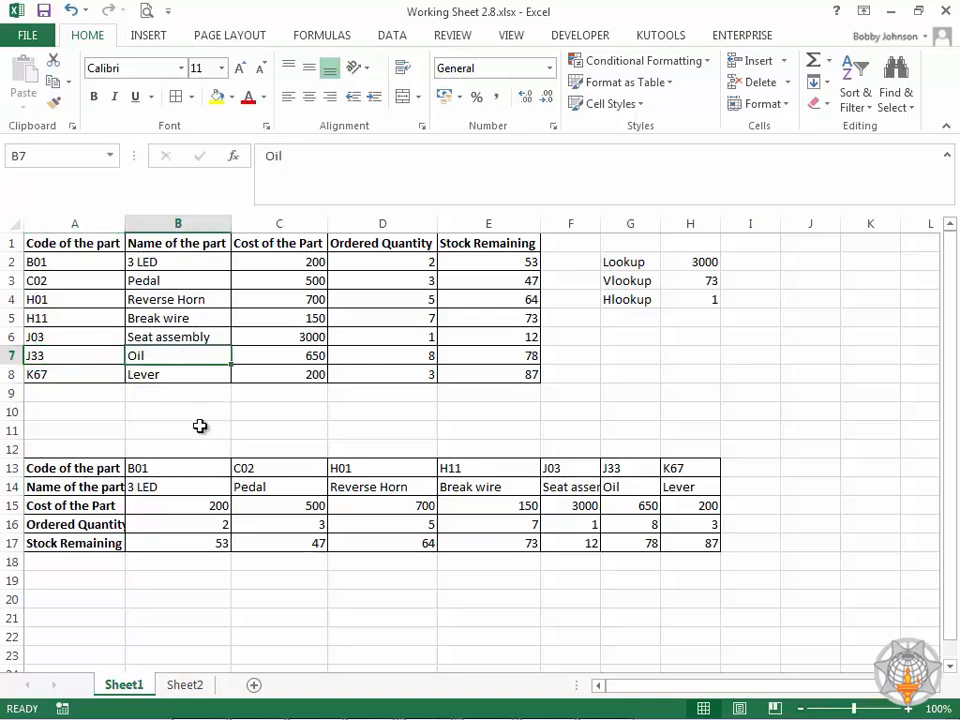
pyautogui.click(185, 686)
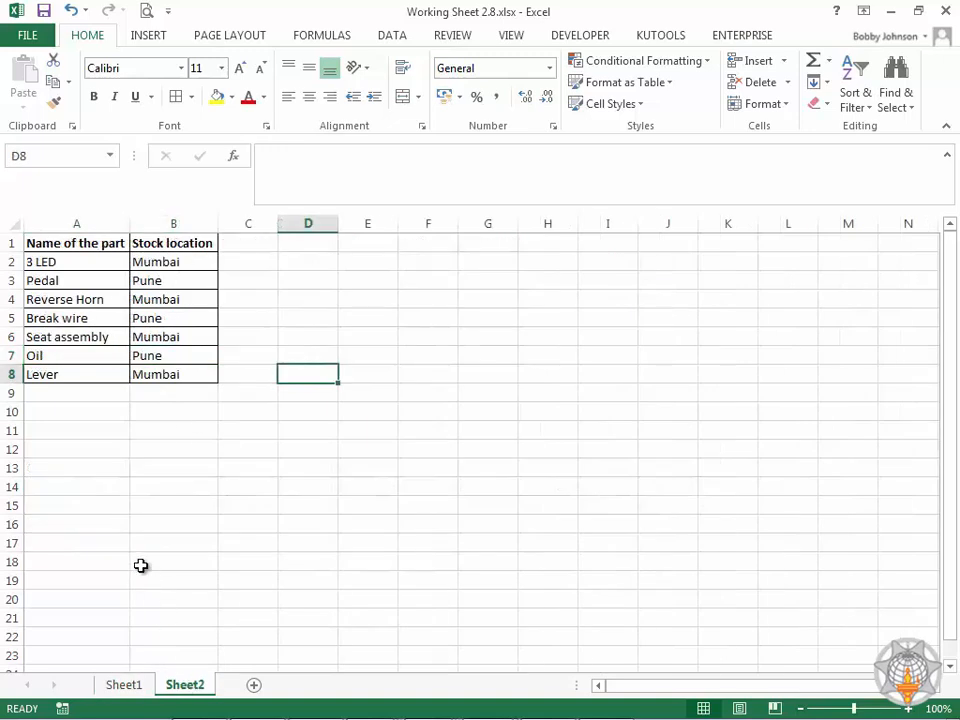
pyautogui.click(79, 354)
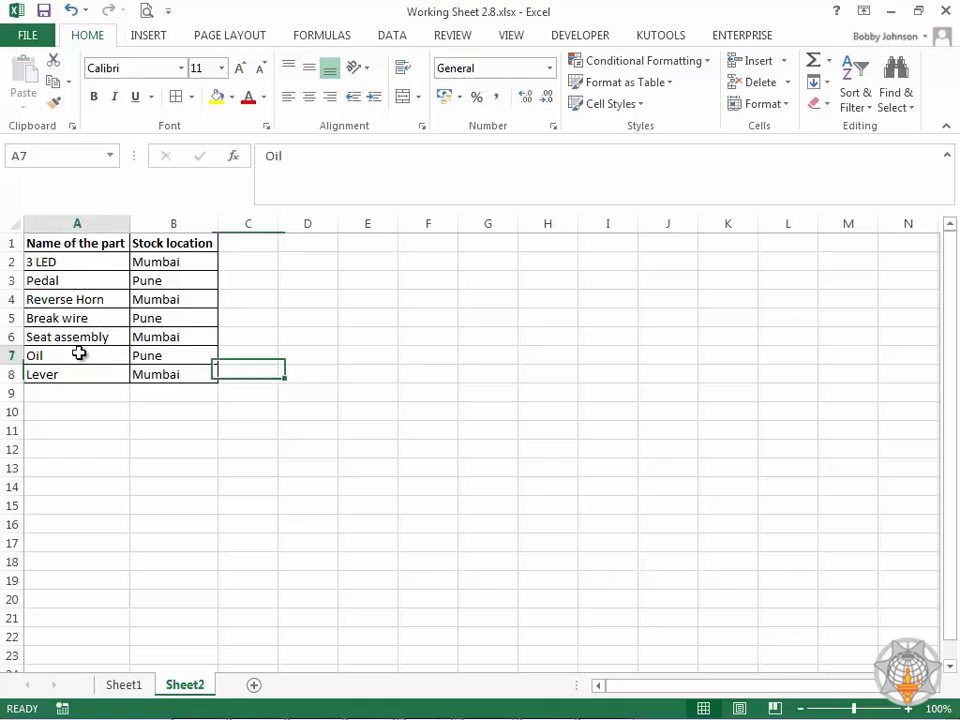
pyautogui.click(193, 357)
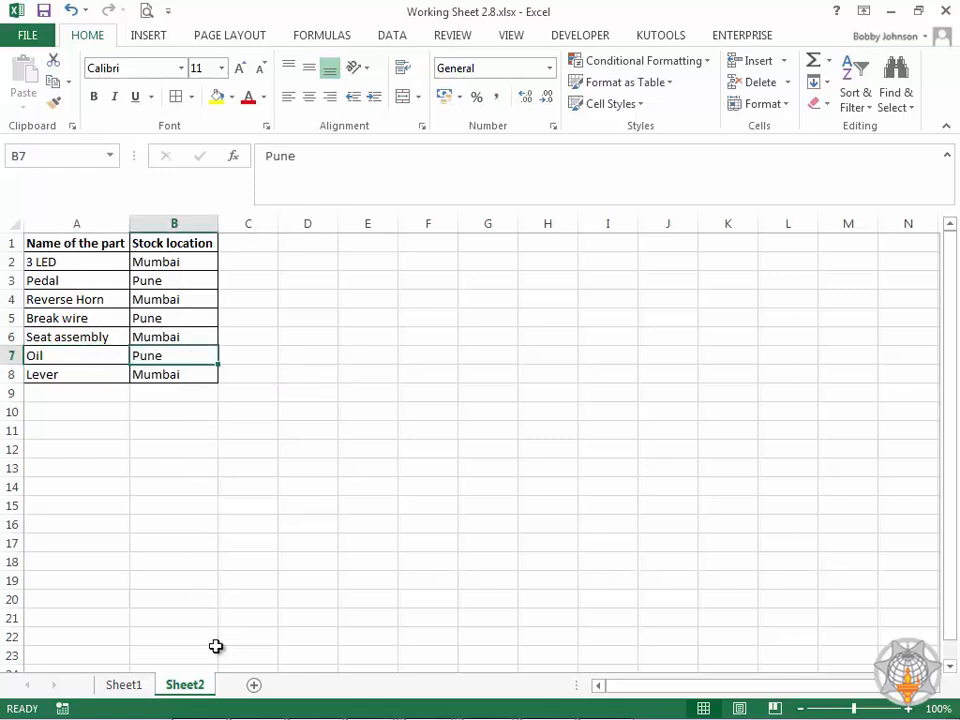
# Step: Enter =VLOOKUP("Oil",Sheet2!A1:B8,2,FALSE) in cell H6 of Sheet1 to return the stock location of Oil by exact match
pyautogui.click(124, 686)
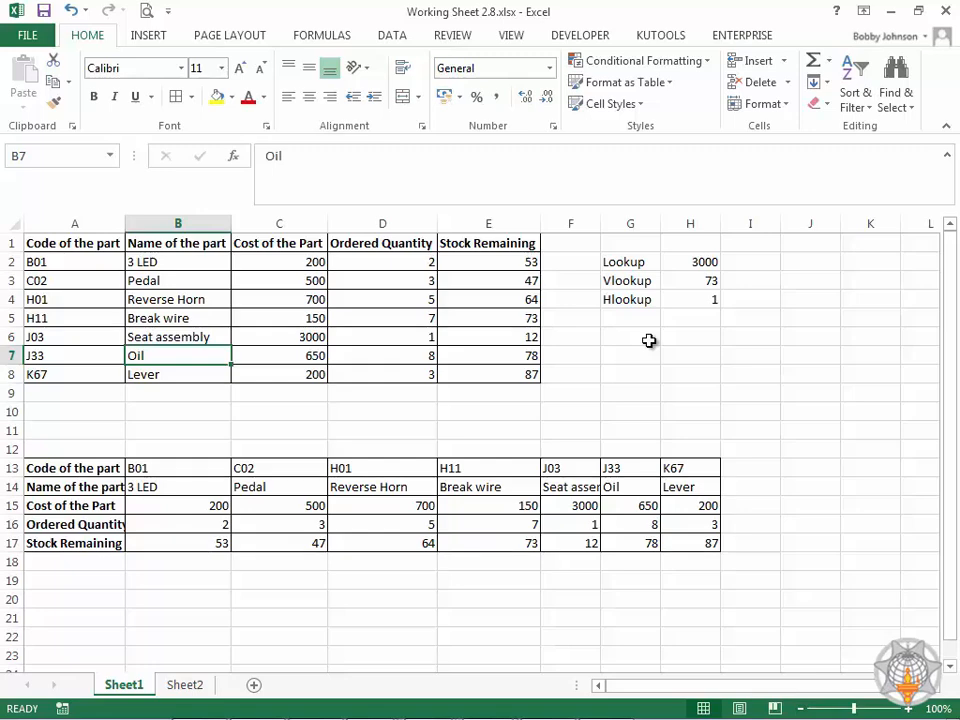
pyautogui.click(700, 337)
pyautogui.write('=')
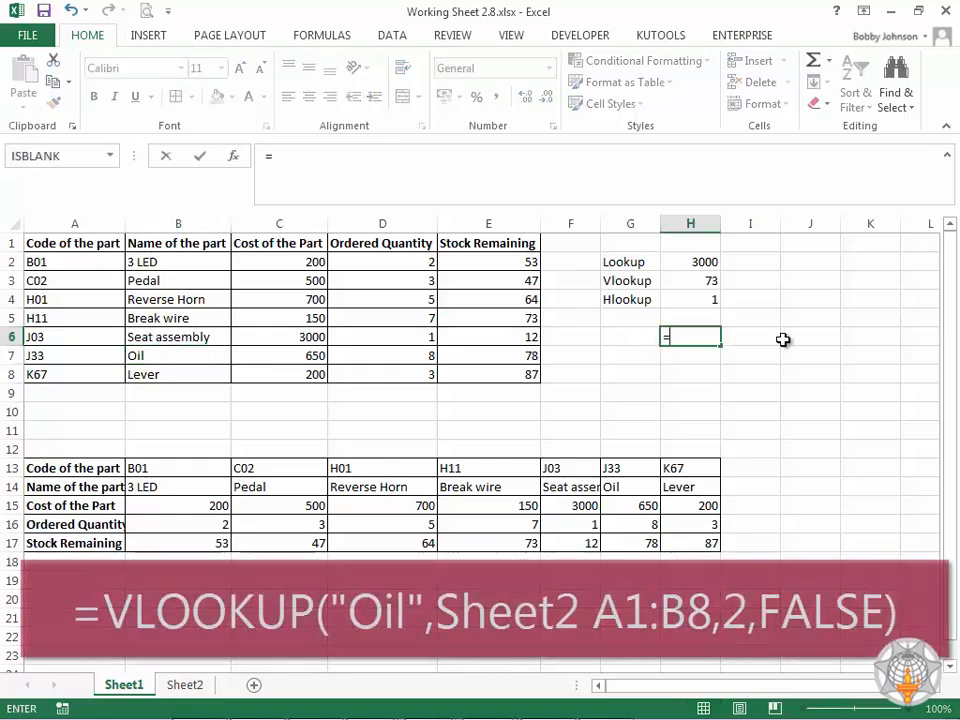
pyautogui.write('vlo')
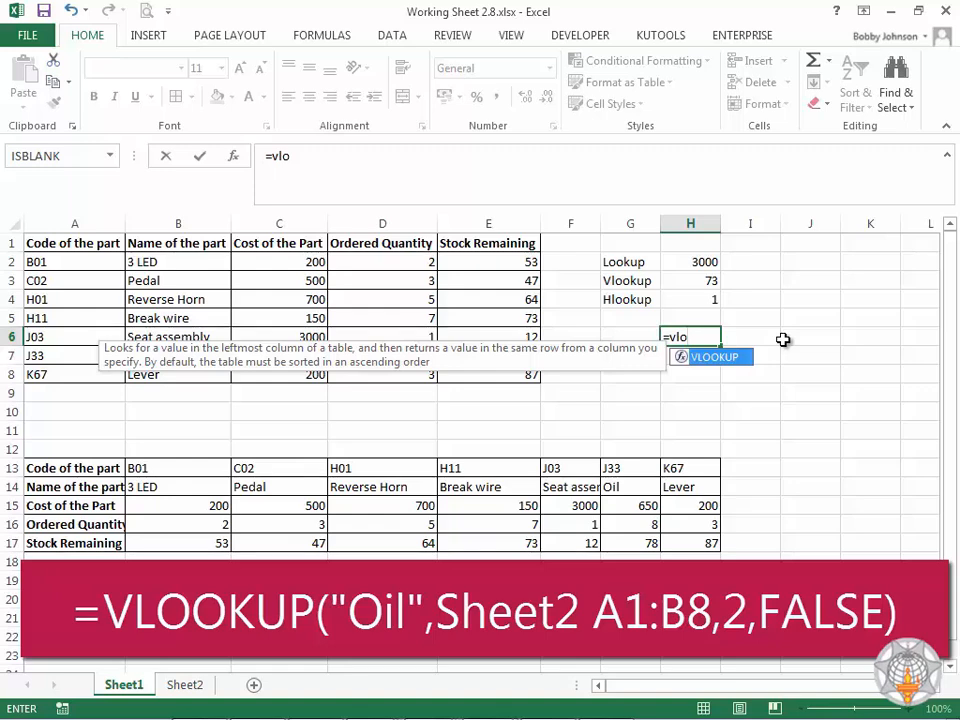
pyautogui.press('Tab')
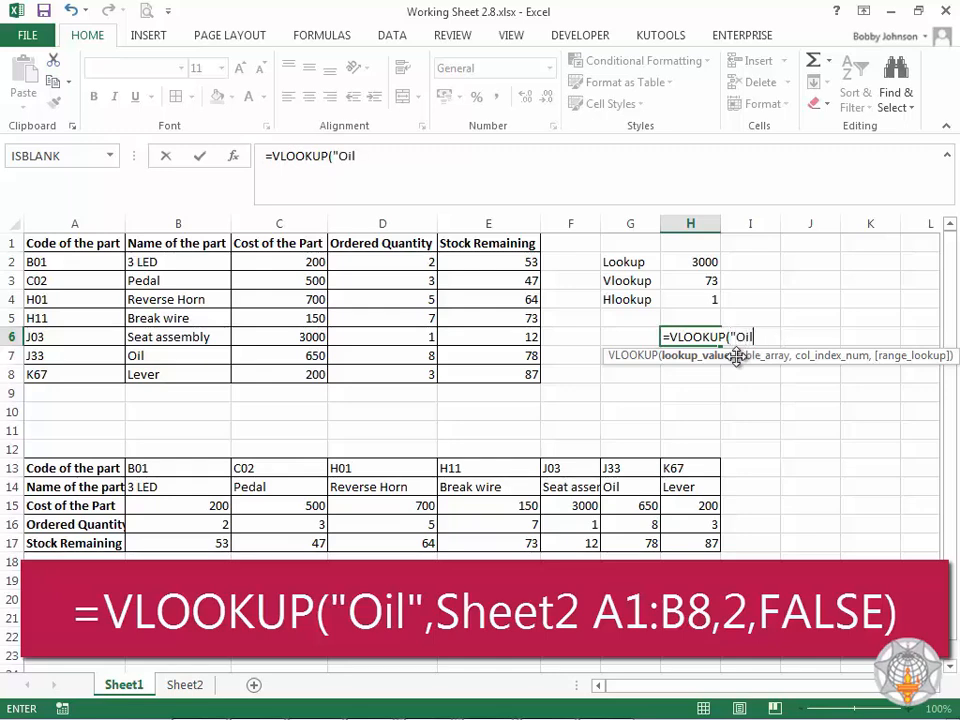
pyautogui.write('"Oil",')
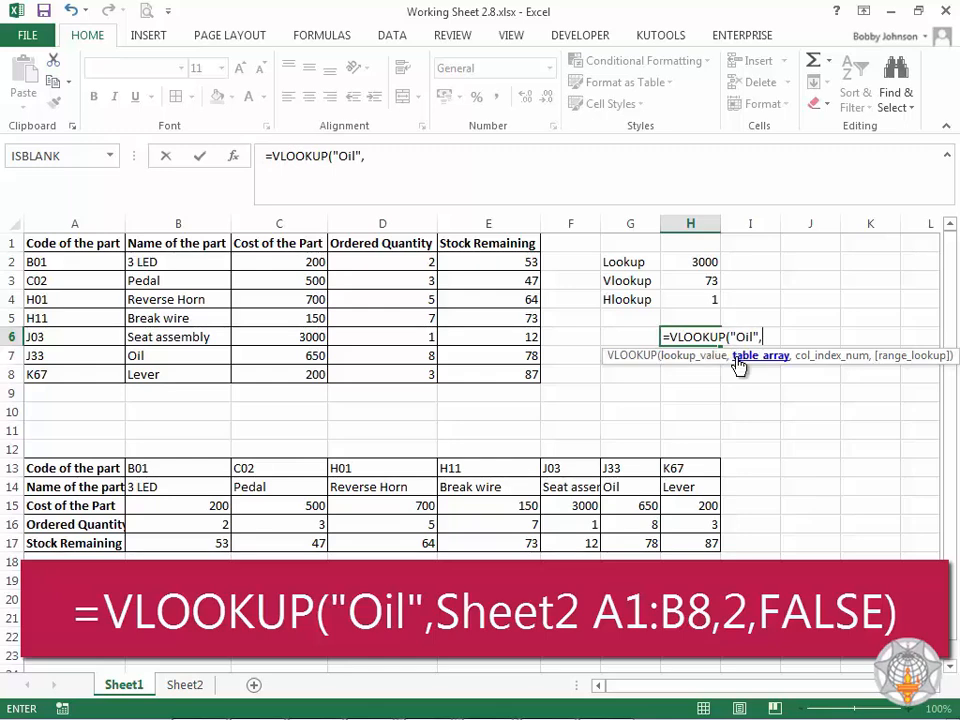
pyautogui.click(190, 685)
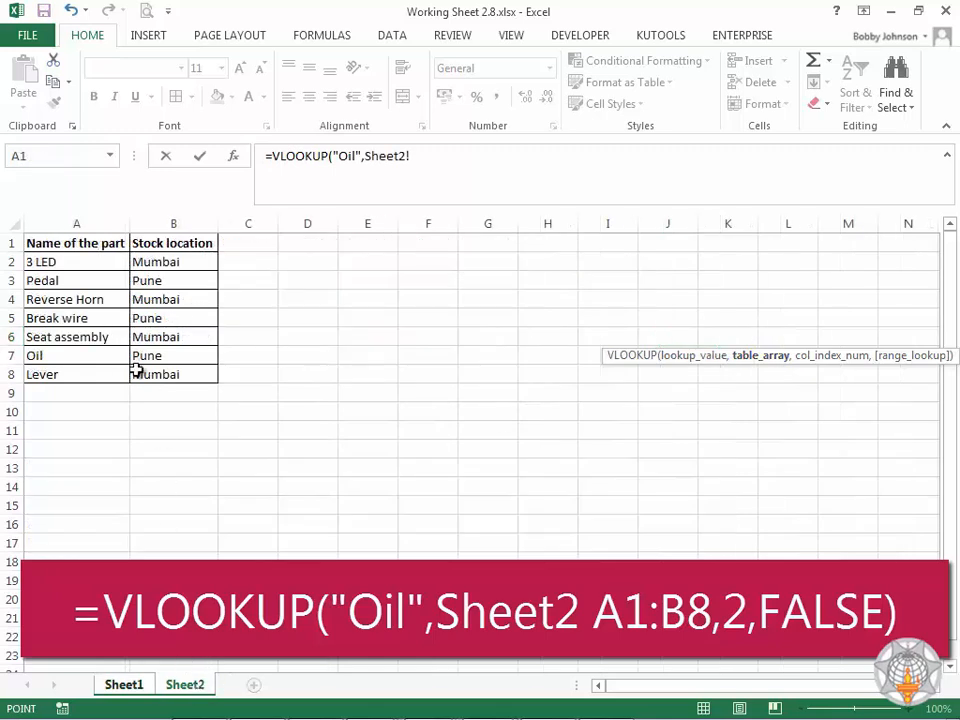
pyautogui.click(75, 244)
pyautogui.moveTo(136, 259); pyautogui.dragTo(161, 377)
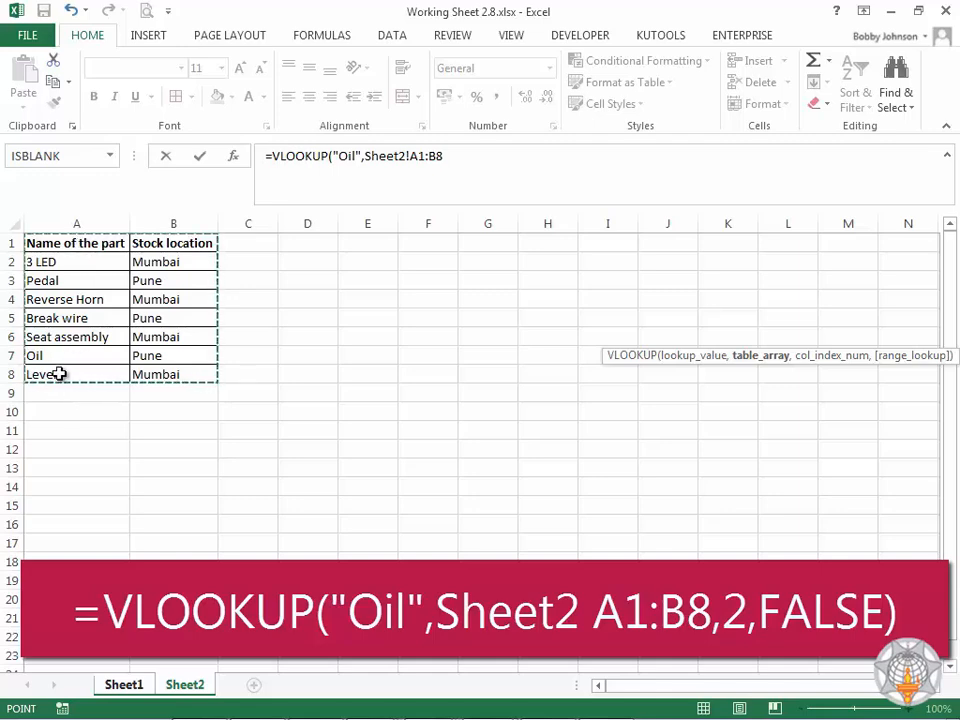
pyautogui.write(',')
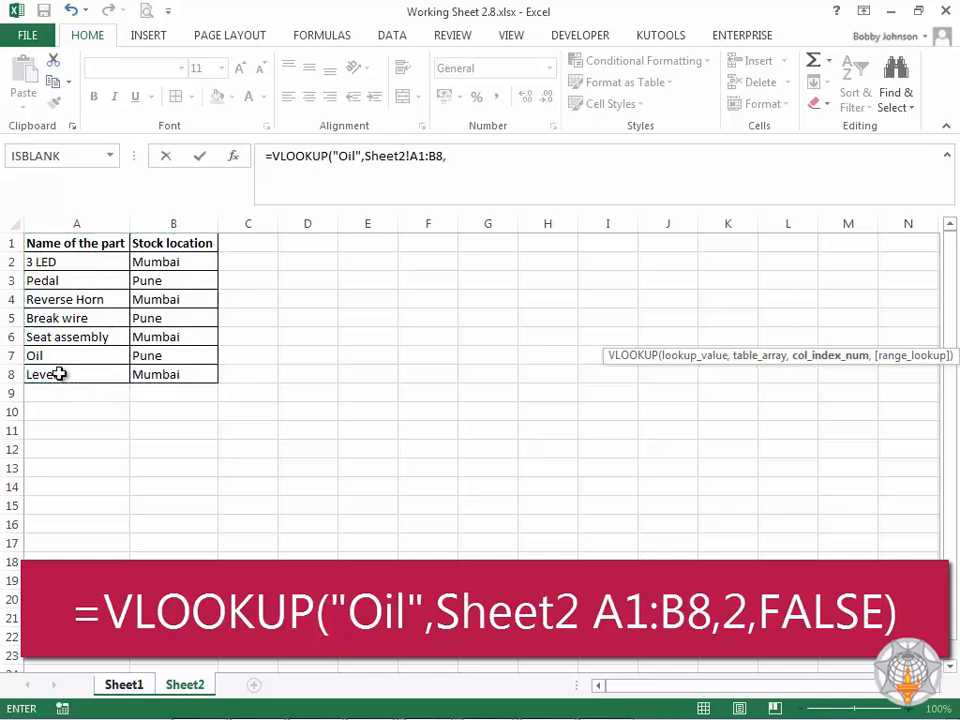
pyautogui.write('2,')
pyautogui.press('Down')
pyautogui.press('Tab')
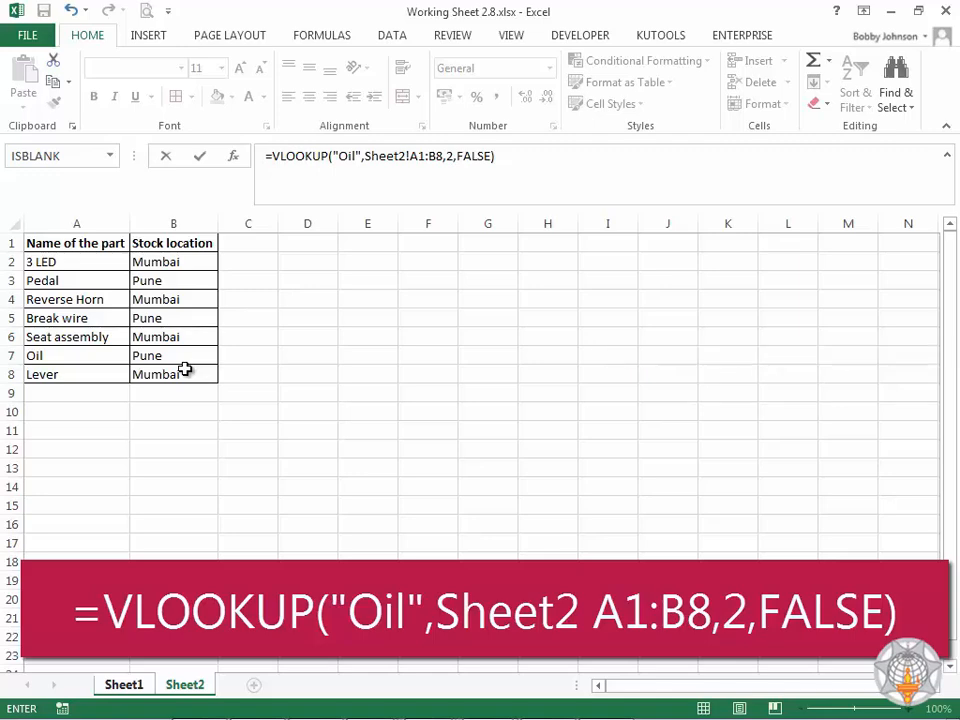
pyautogui.press('Return')
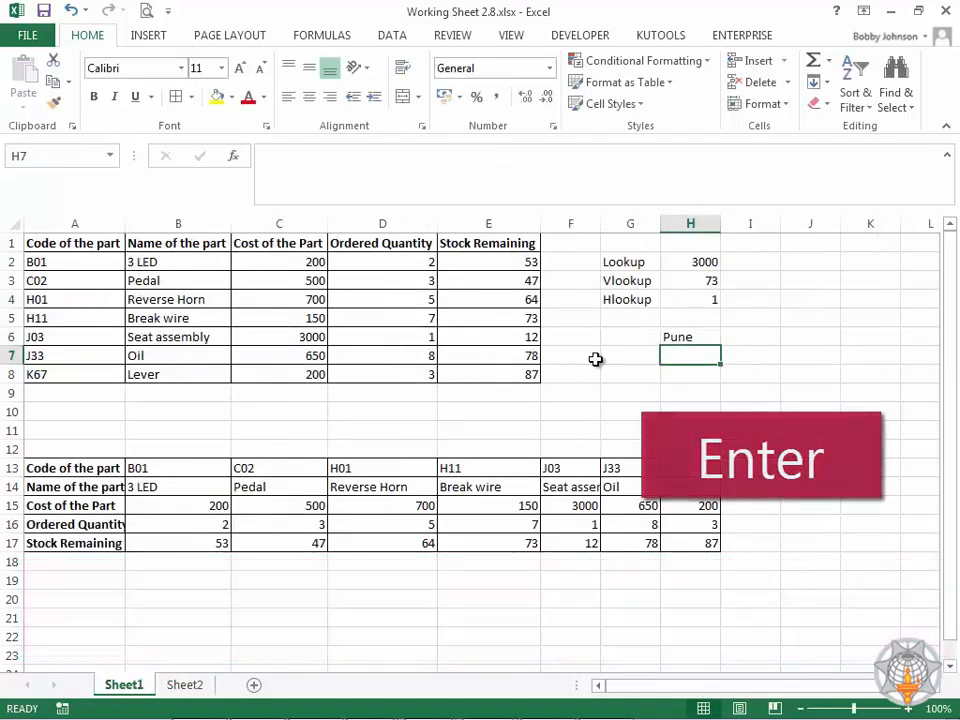
pyautogui.click(702, 336)
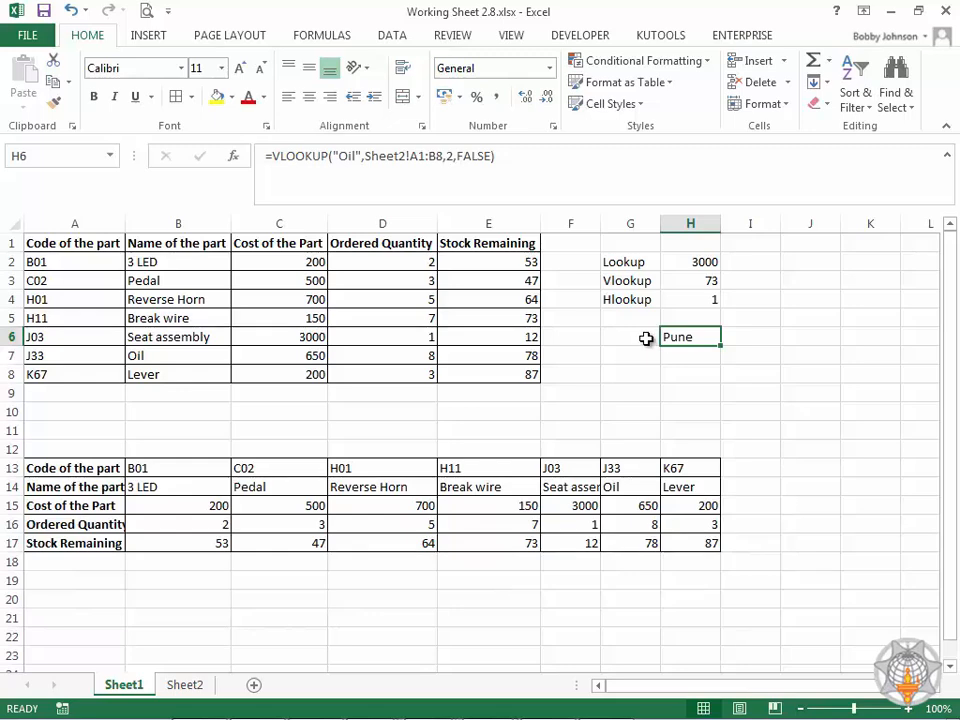
# Step: Enter =VLOOKUP("J33",A1:E8,2,FALSE) in cell G6 to return the name of part J33 by exact match
pyautogui.click(637, 341)
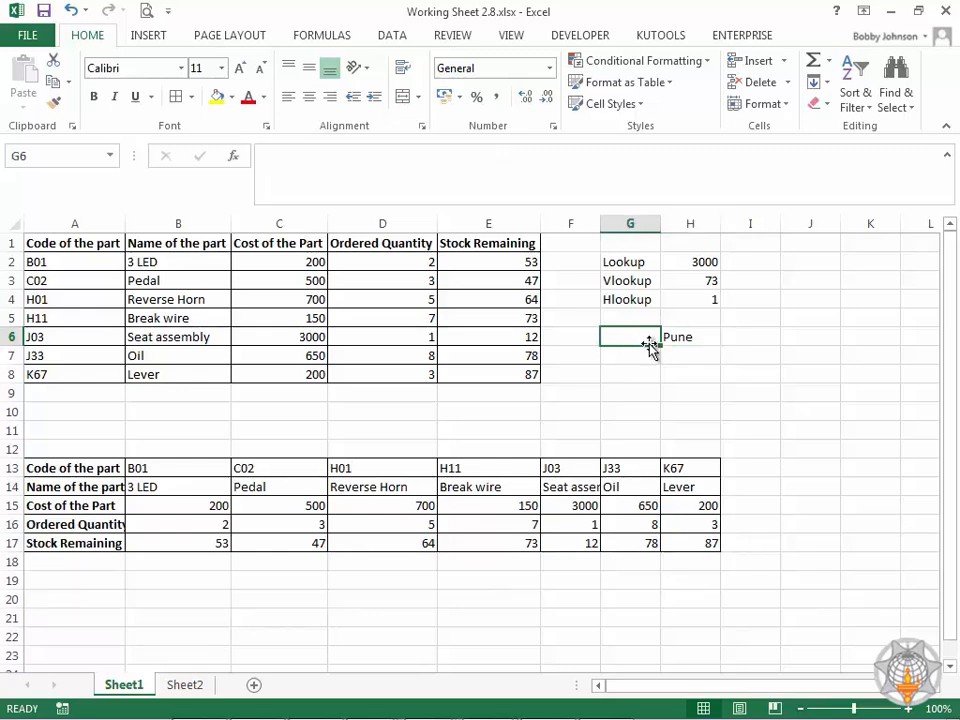
pyautogui.write('=vl')
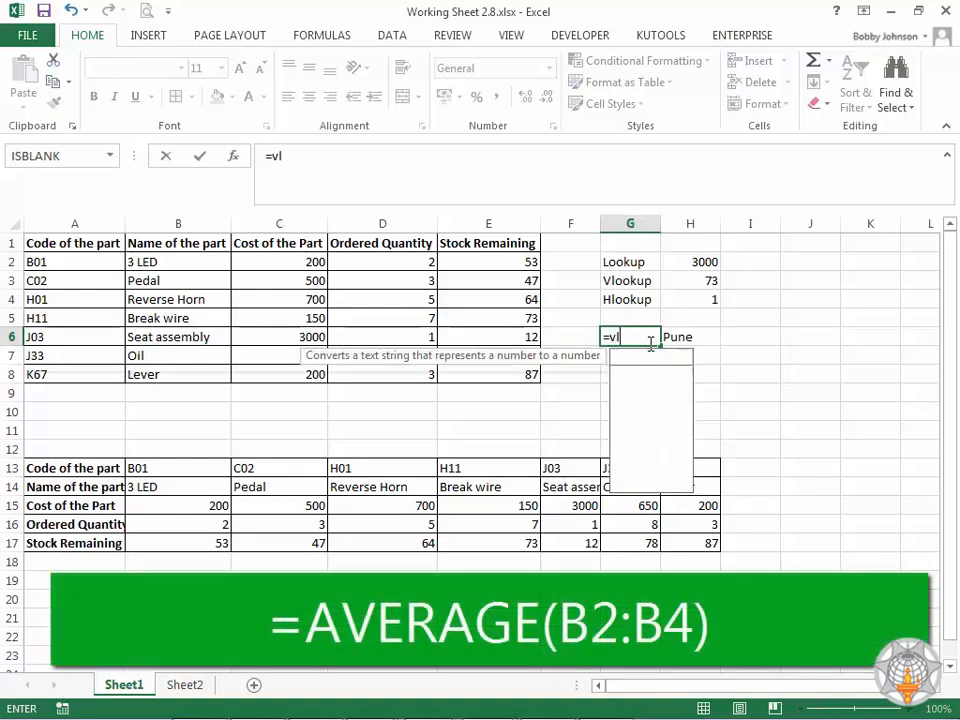
pyautogui.write('o')
pyautogui.press('Tab')
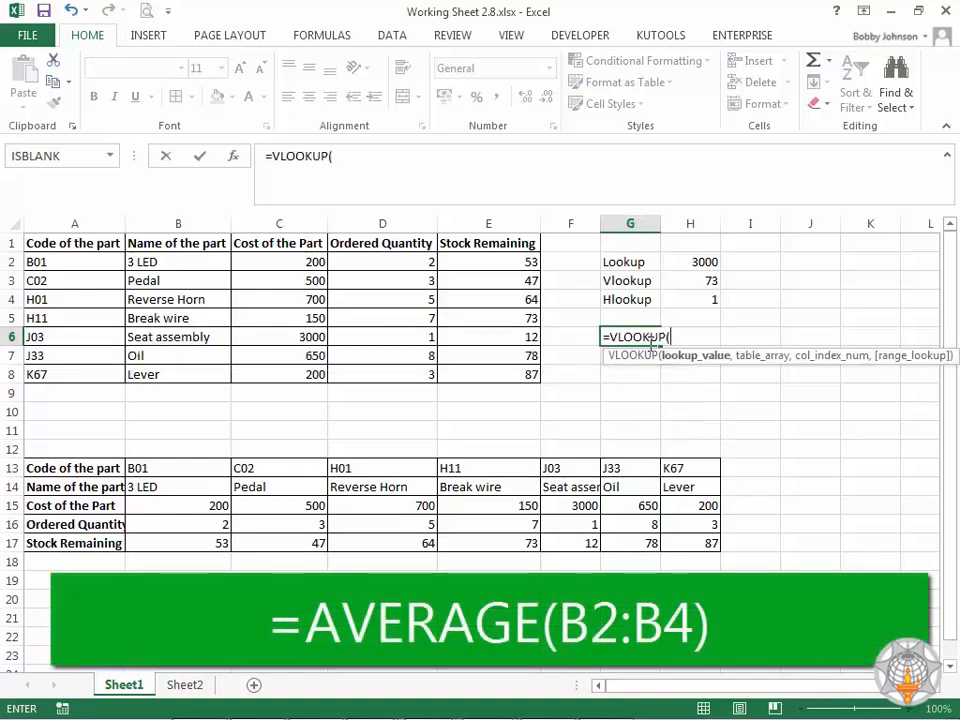
pyautogui.write('"J3')
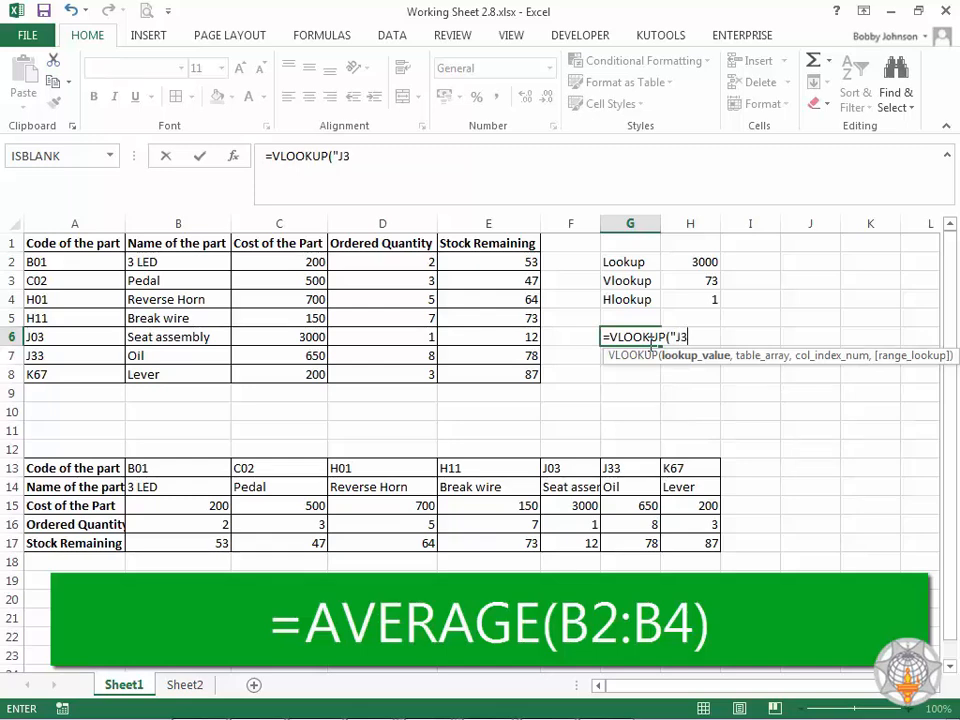
pyautogui.write('3",')
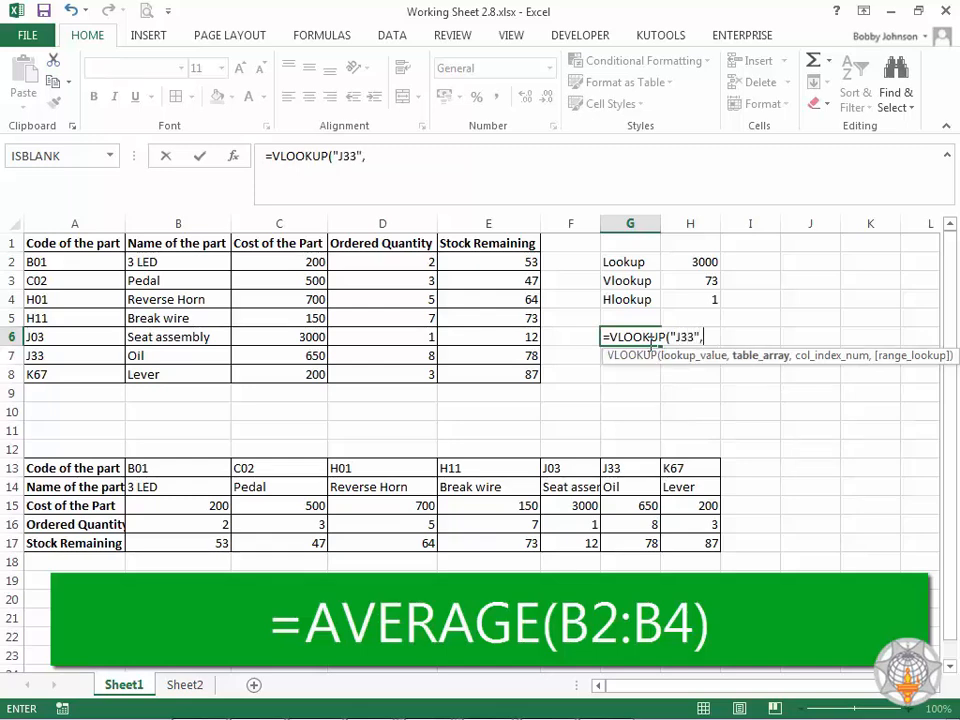
pyautogui.click(71, 241)
pyautogui.moveTo(70, 241); pyautogui.dragTo(477, 369)
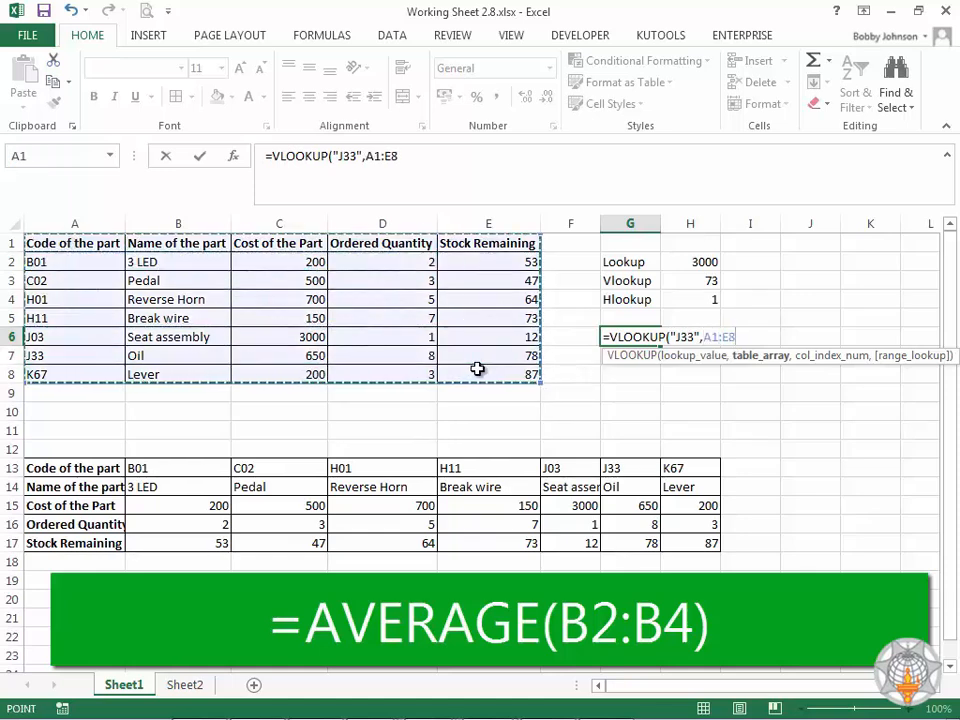
pyautogui.write(',')
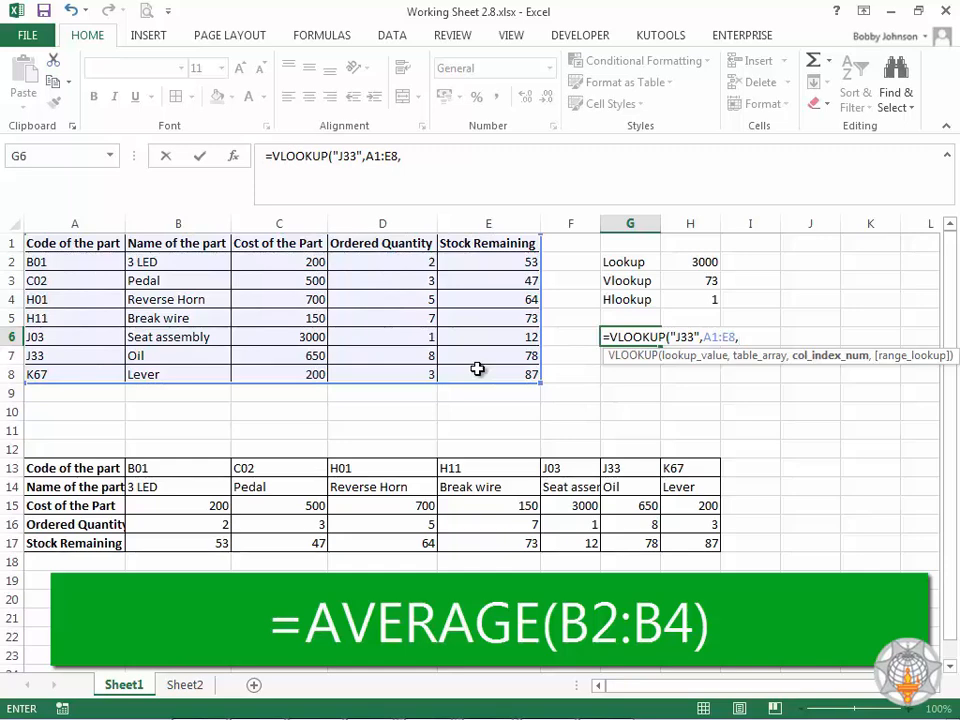
pyautogui.write('2,')
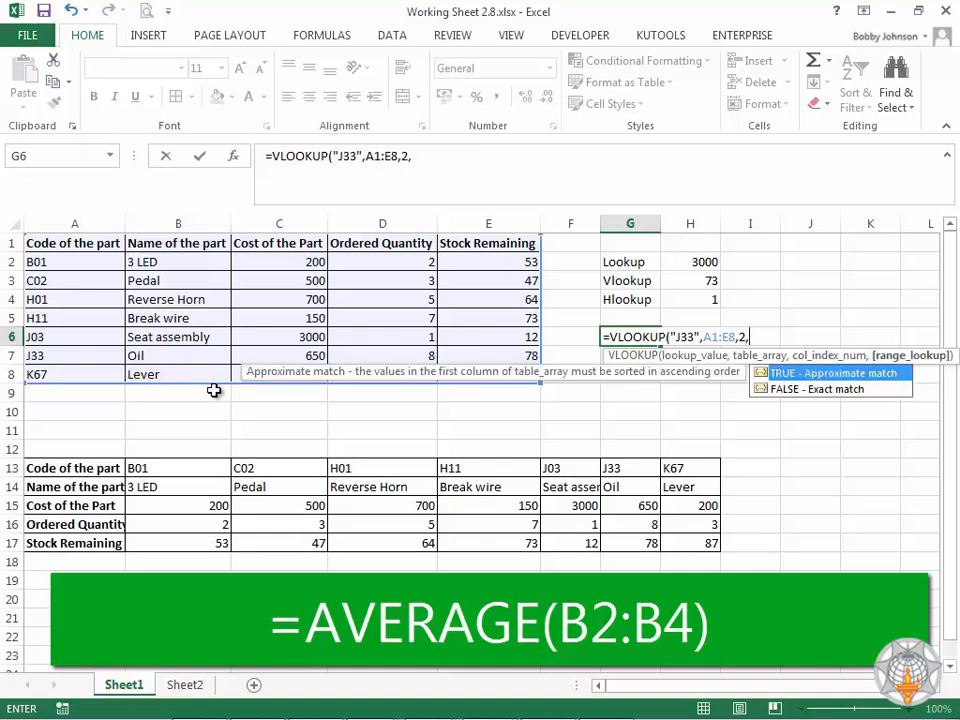
pyautogui.press('Down')
pyautogui.press('Tab')
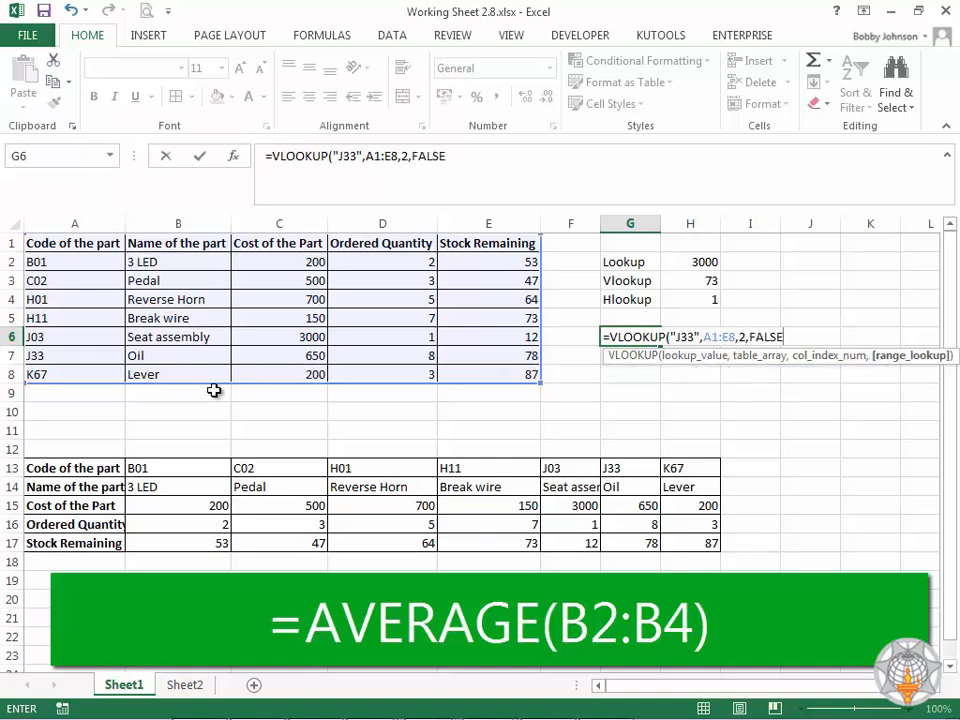
pyautogui.press('Return')
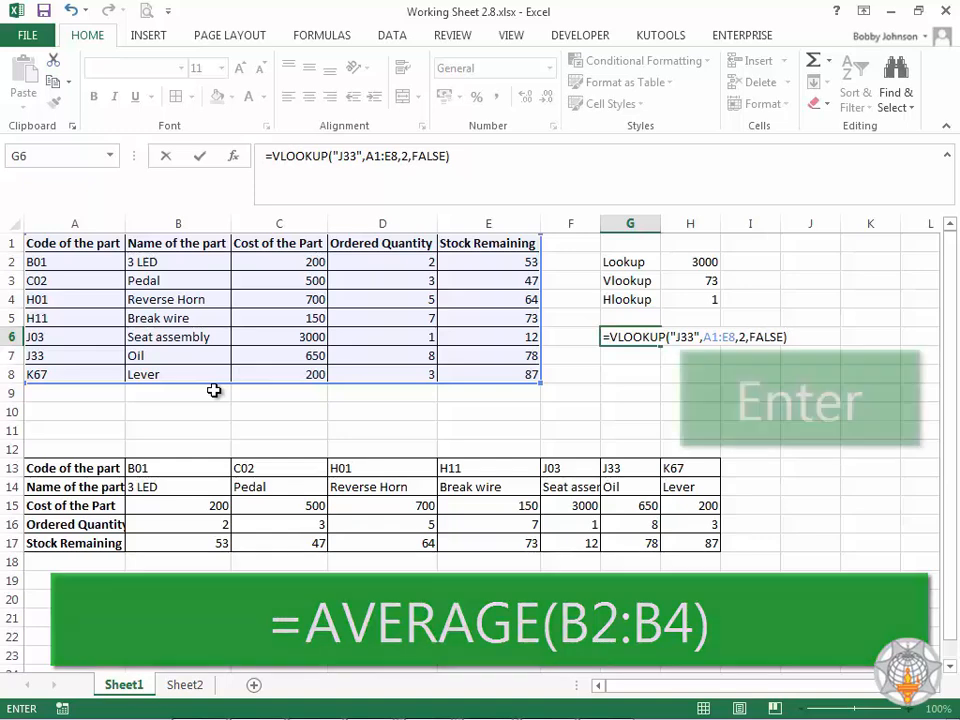
# Step: Compare the VLOOKUP formulas in G6 and H6, examining the "Oil" lookup value in H6
pyautogui.click(628, 336)
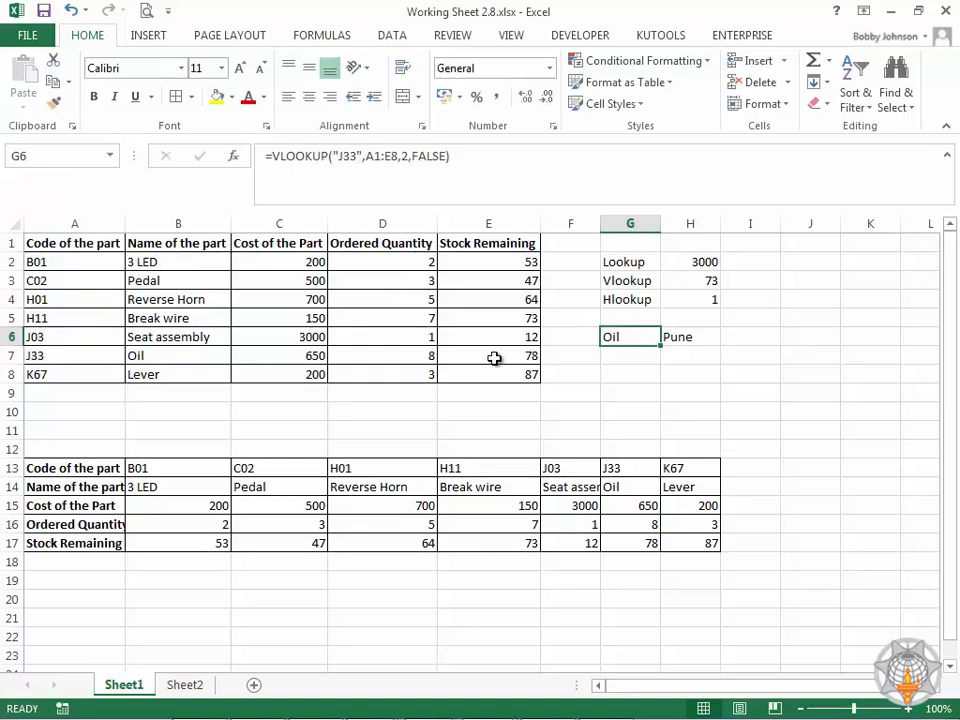
pyautogui.click(690, 337)
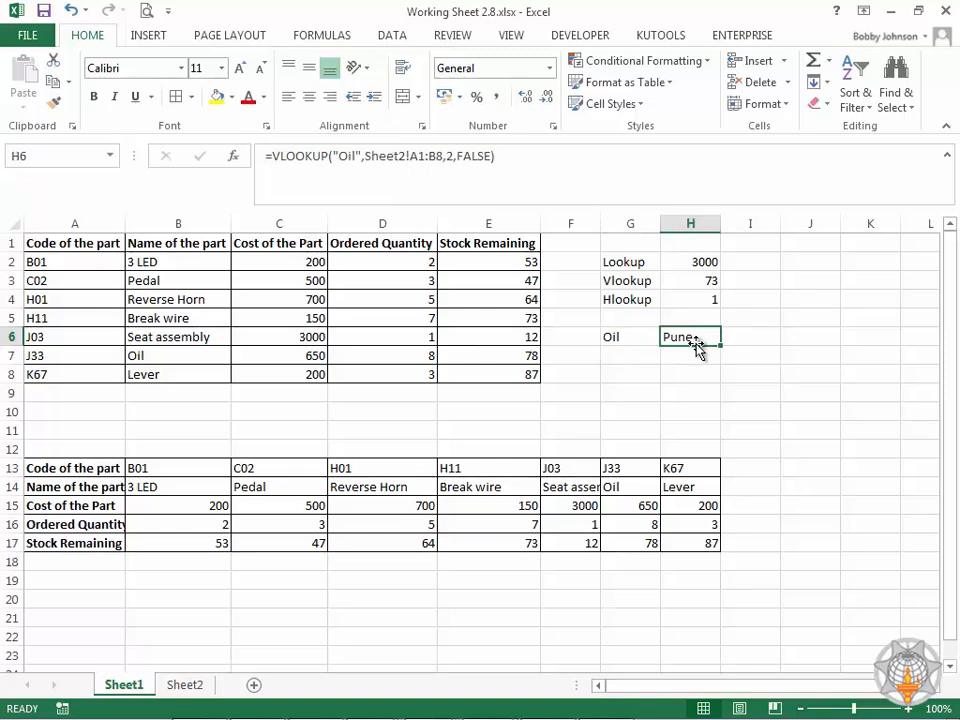
pyautogui.click(624, 336)
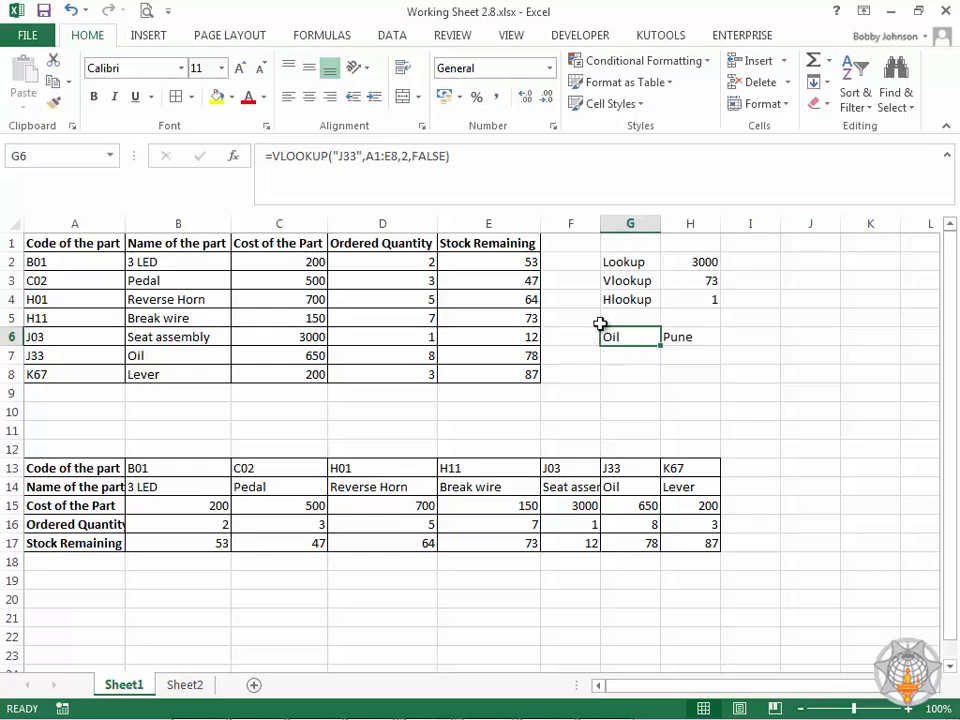
pyautogui.click(690, 336)
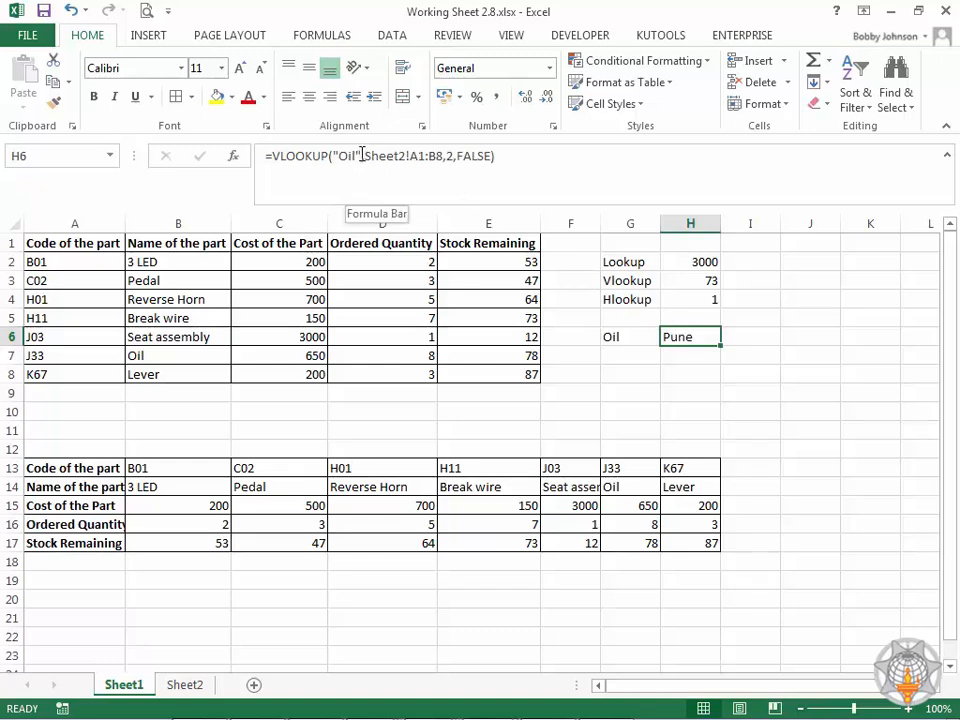
pyautogui.moveTo(362, 155); pyautogui.dragTo(331, 155)
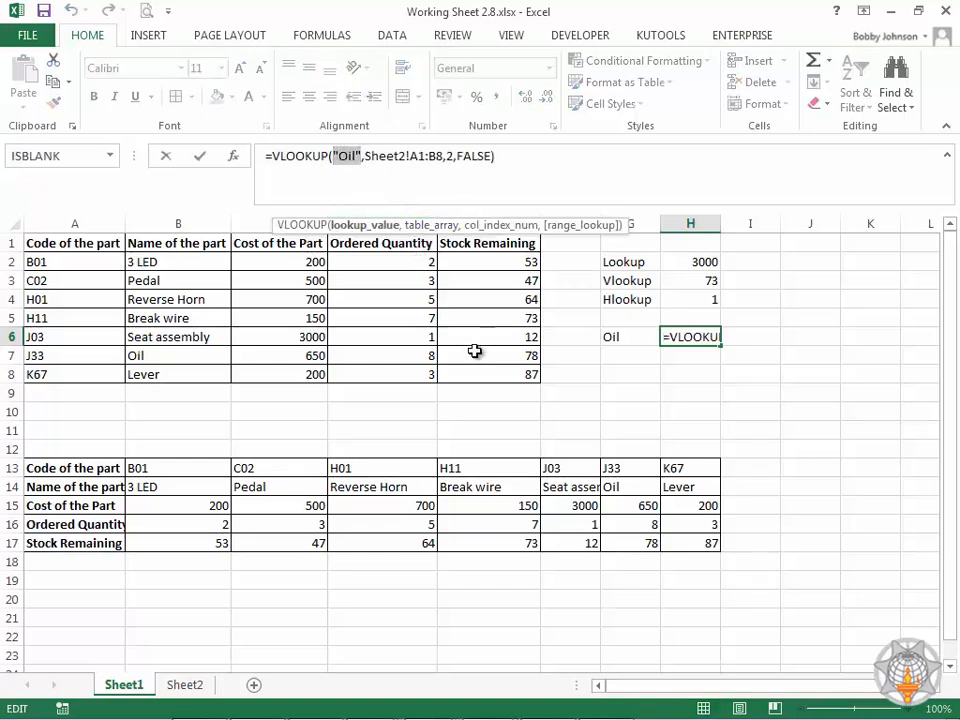
pyautogui.press('Escape')
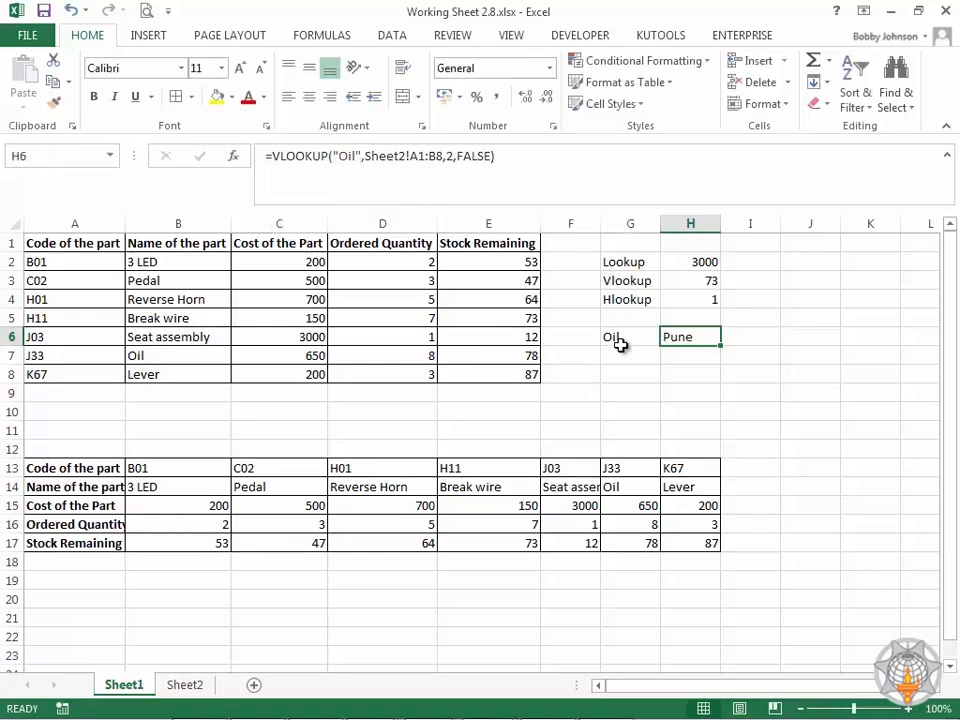
# Step: Copy the VLOOKUP expression from G6 and replace the "Oil" lookup value in H6's formula with it, nesting the two lookups
pyautogui.click(625, 338)
pyautogui.moveTo(512, 155); pyautogui.dragTo(276, 147)
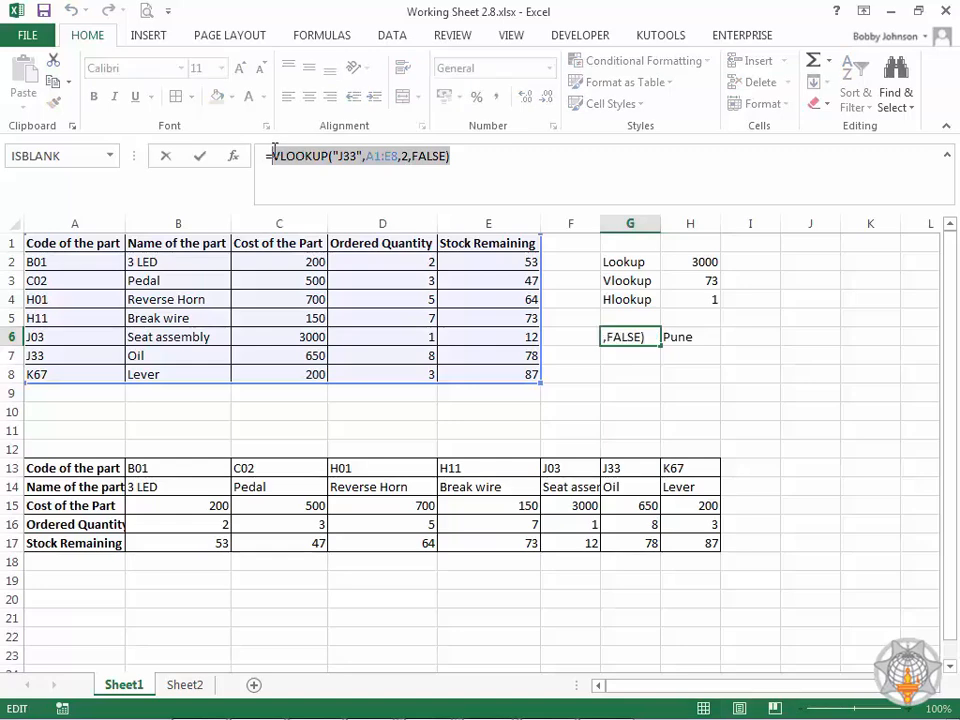
pyautogui.press('Escape')
pyautogui.click(681, 336)
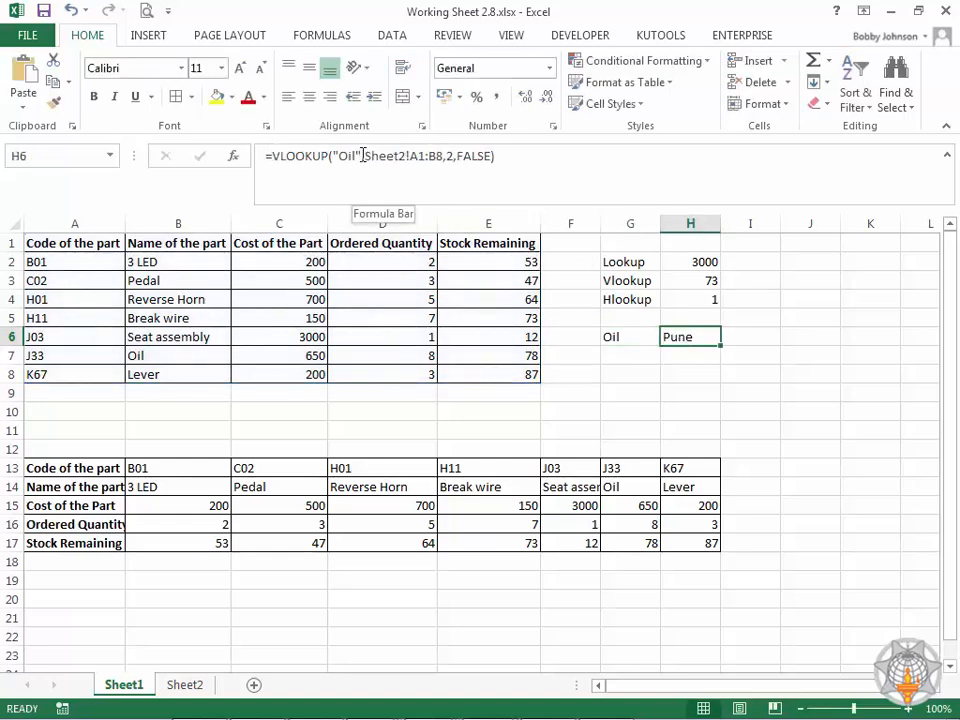
pyautogui.moveTo(363, 155); pyautogui.dragTo(333, 155)
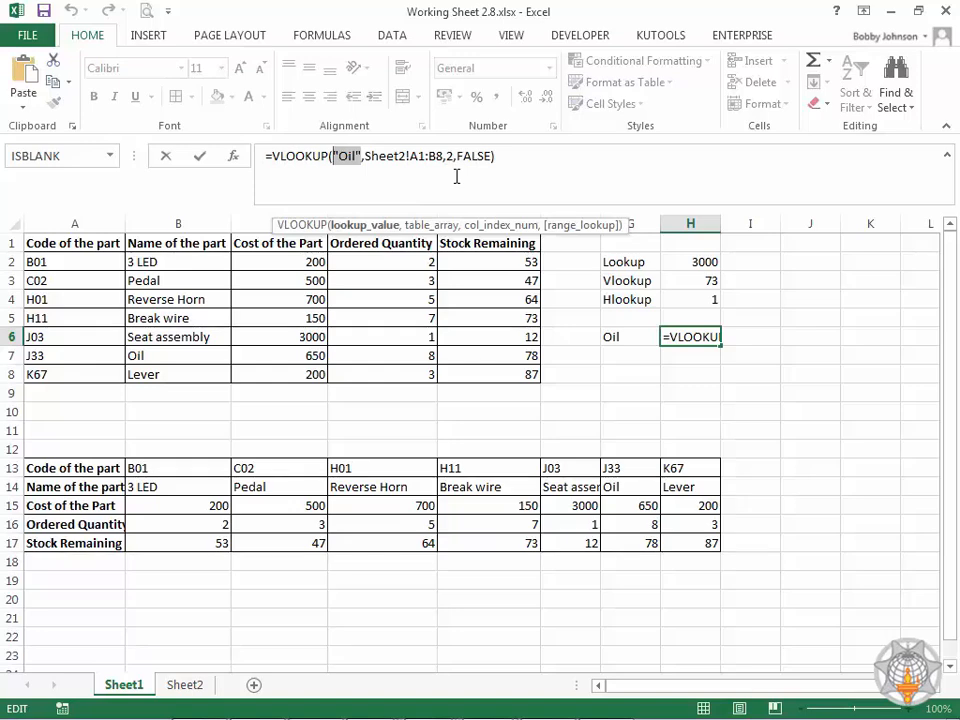
pyautogui.hotkey('ctrl', 'v')
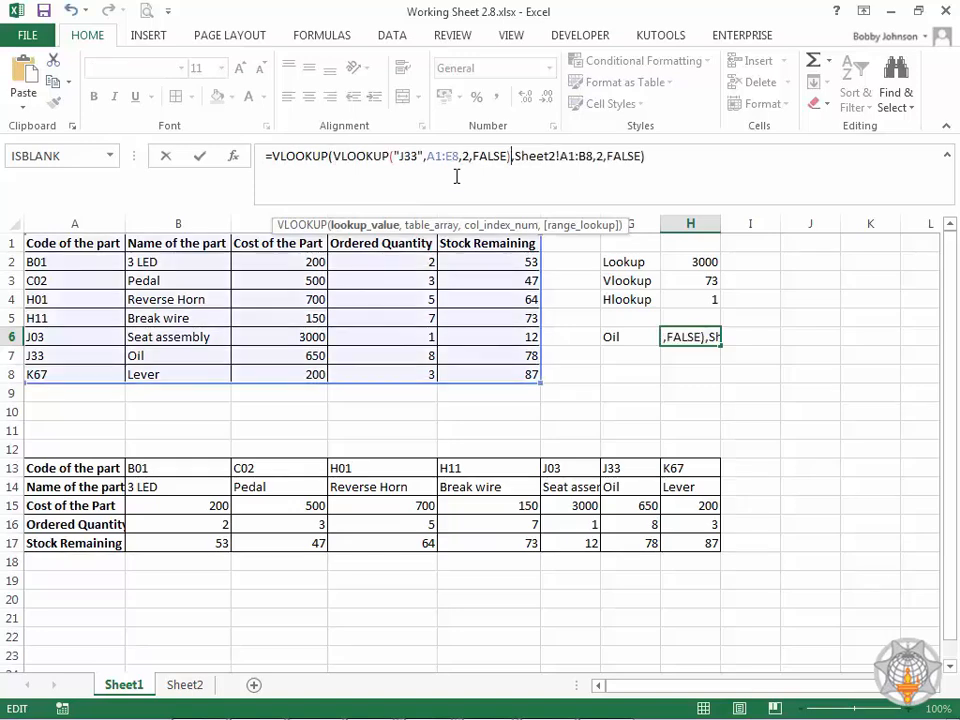
pyautogui.press('Return')
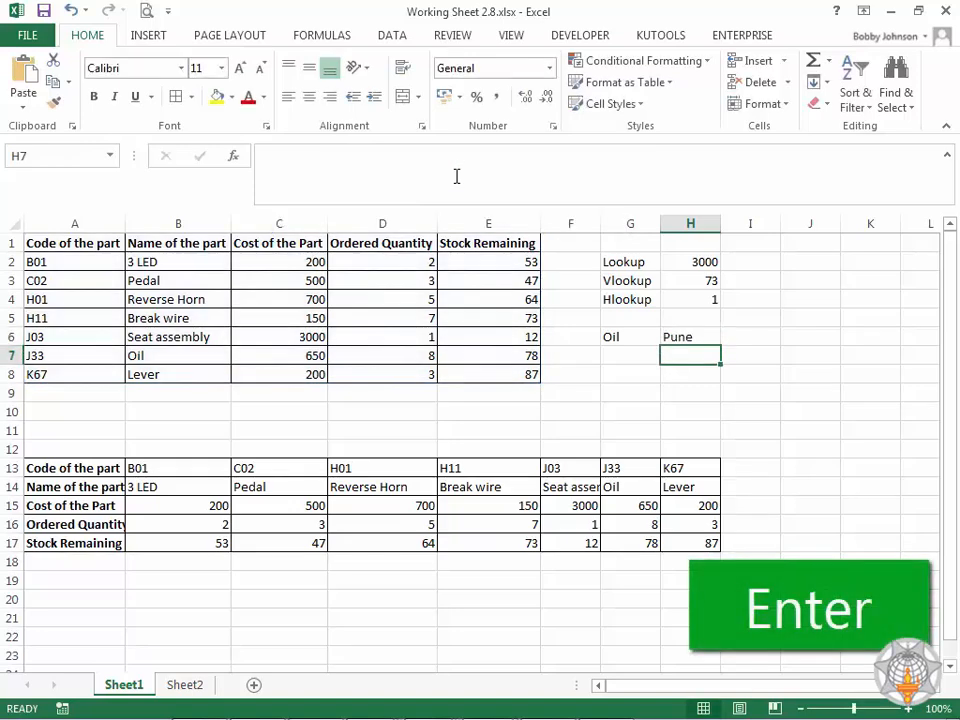
# Step: Review the nested VLOOKUP formula in H6 and check its result against the stock location table on Sheet2
pyautogui.click(681, 339)
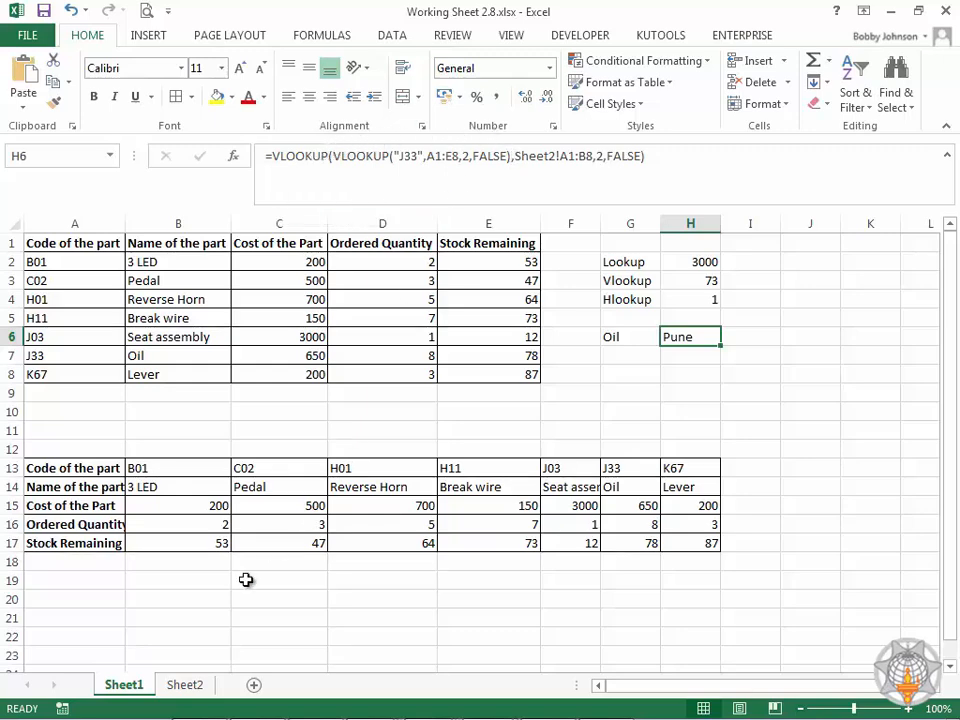
pyautogui.click(190, 685)
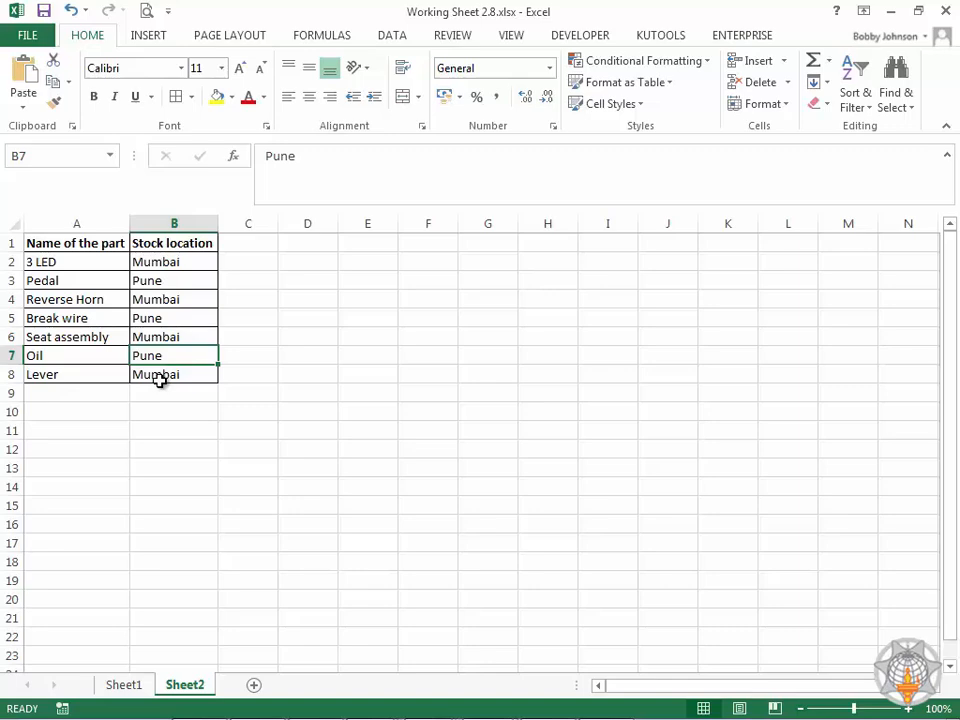
pyautogui.click(138, 688)
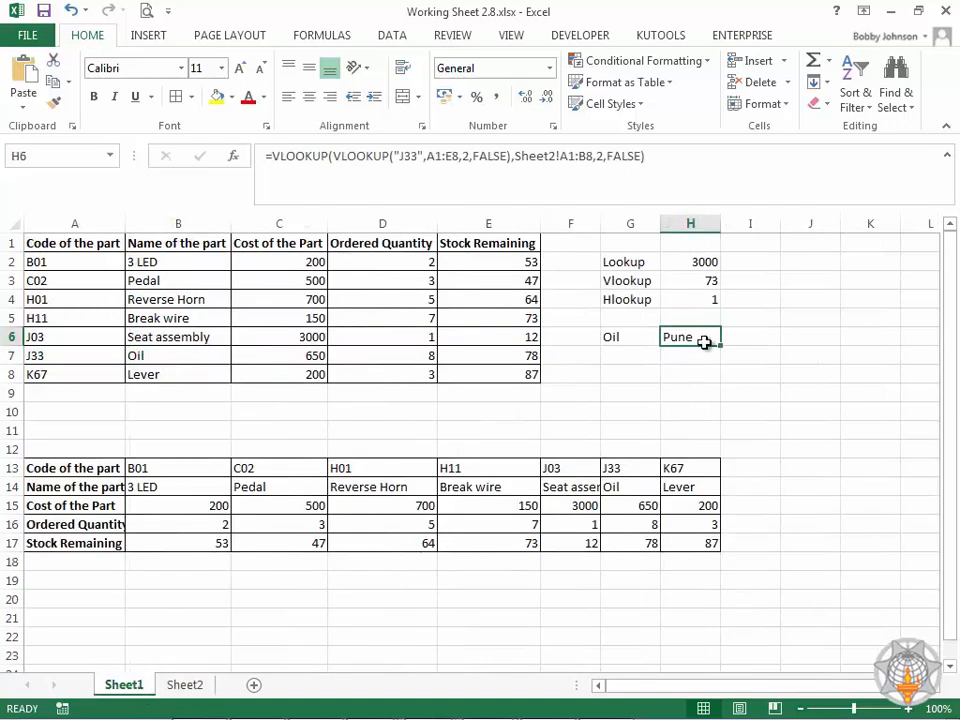